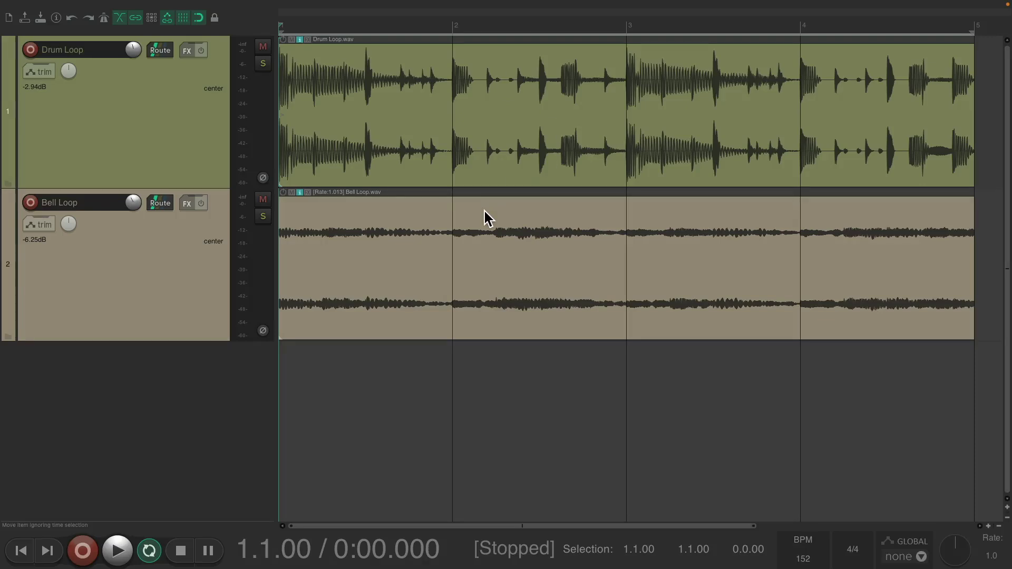
# Step: Play the drum and bell loops together, mute the Bell Loop track and play the drums alone
pyautogui.press('space')
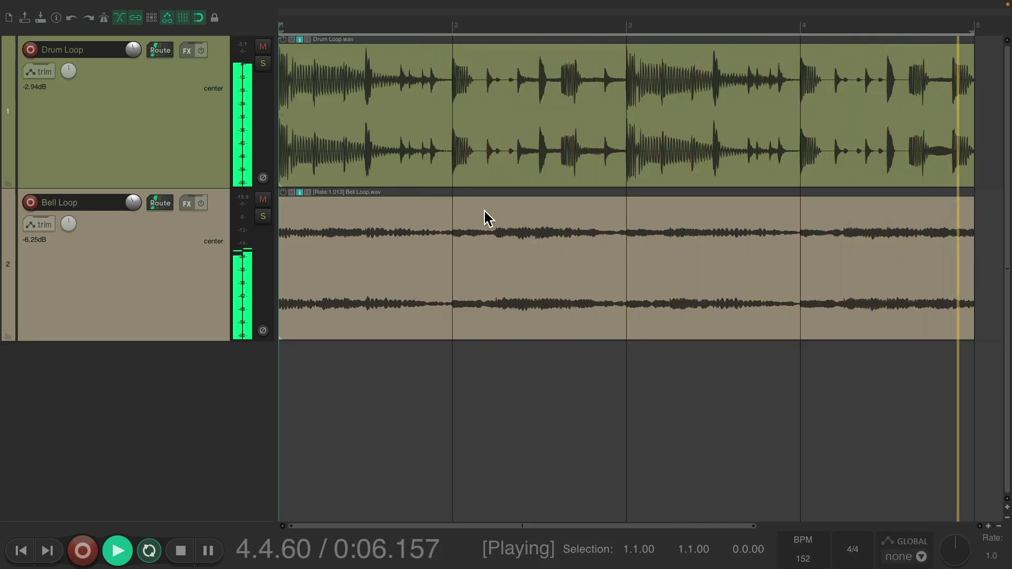
pyautogui.press('space')
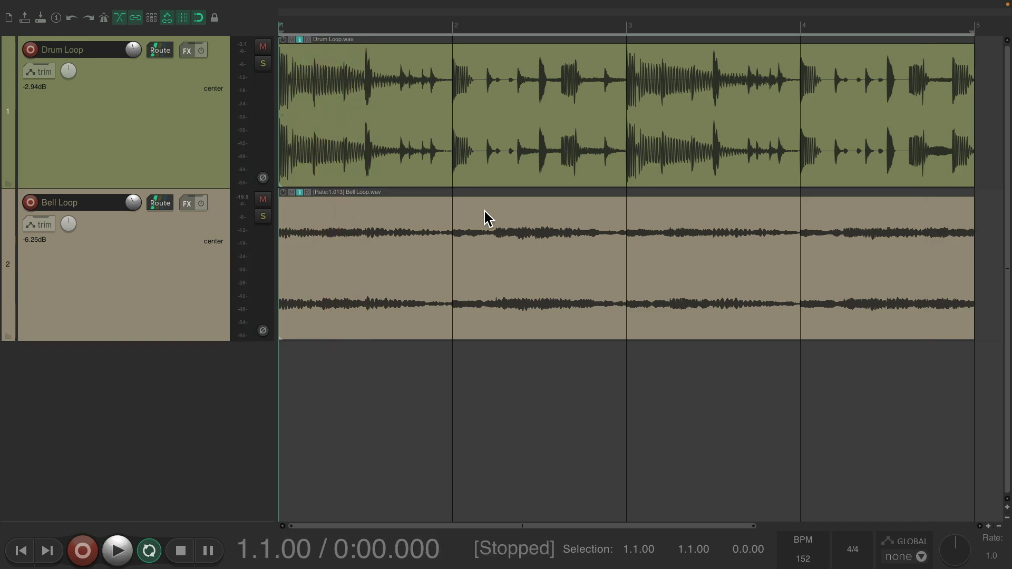
pyautogui.click(264, 200)
pyautogui.press('space')
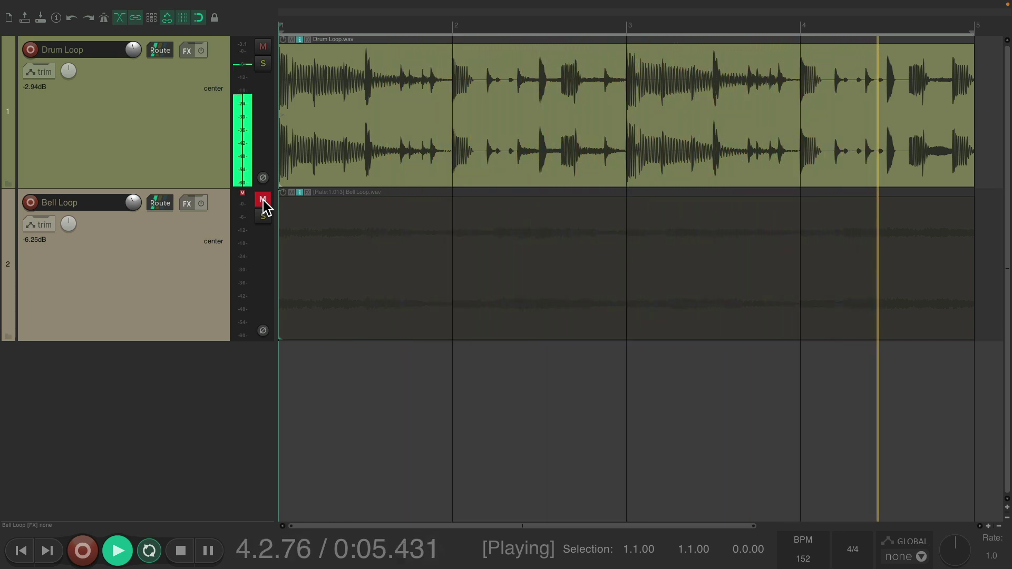
pyautogui.press('space')
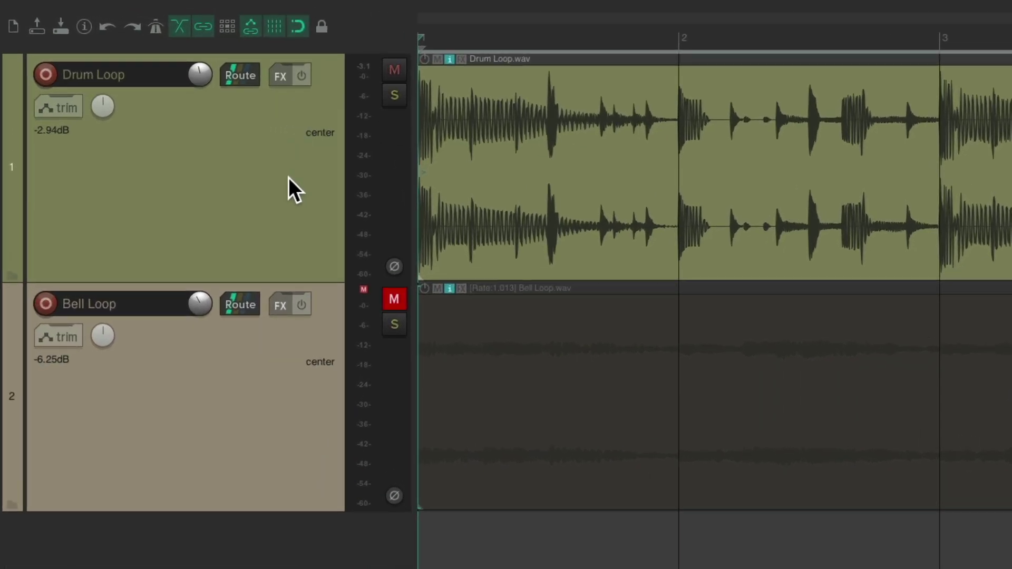
# Step: Duplicate the Drum Loop track and delete the media item from the duplicate
pyautogui.click(289, 177)
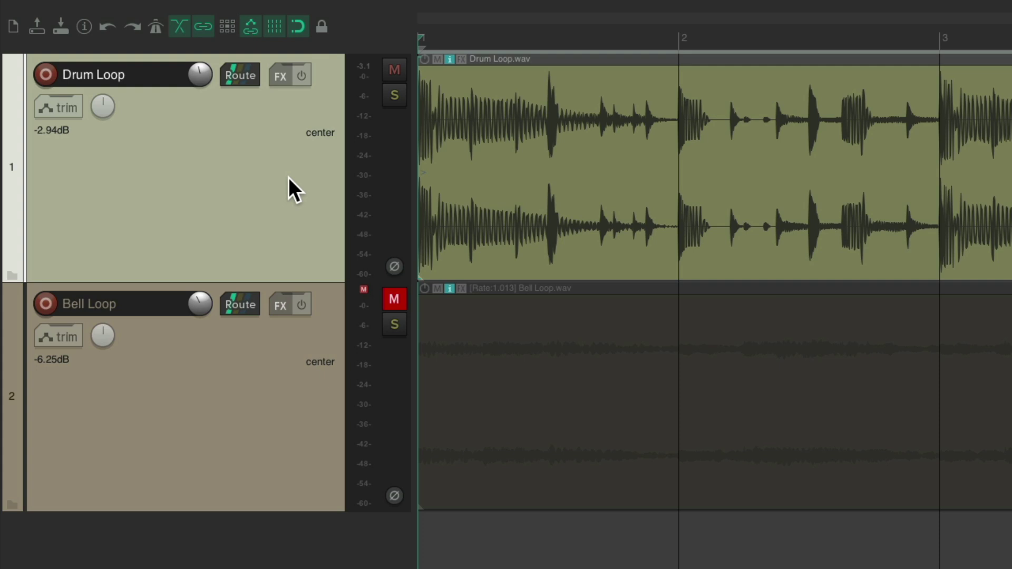
pyautogui.rightClick(289, 177)
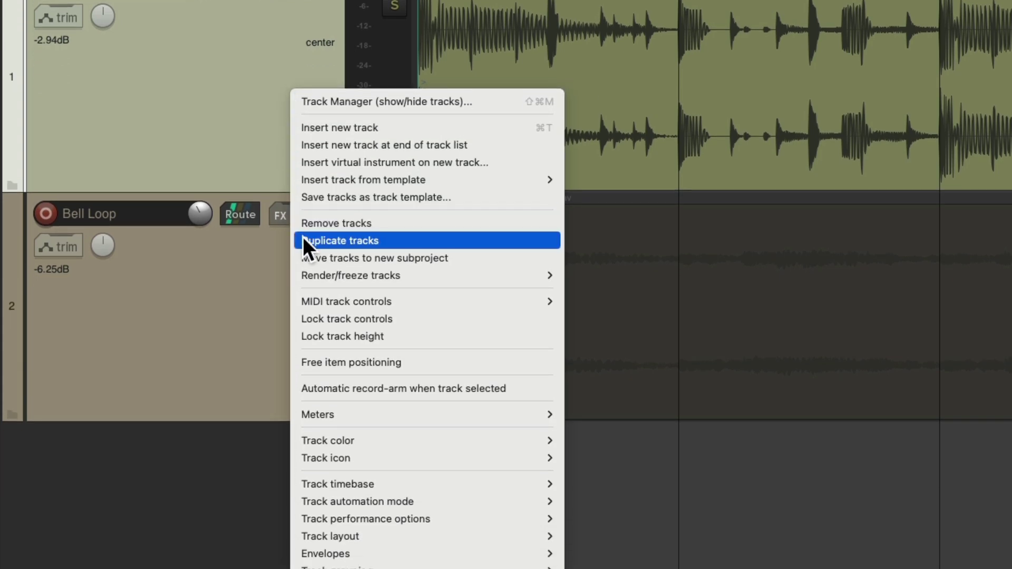
pyautogui.click(304, 238)
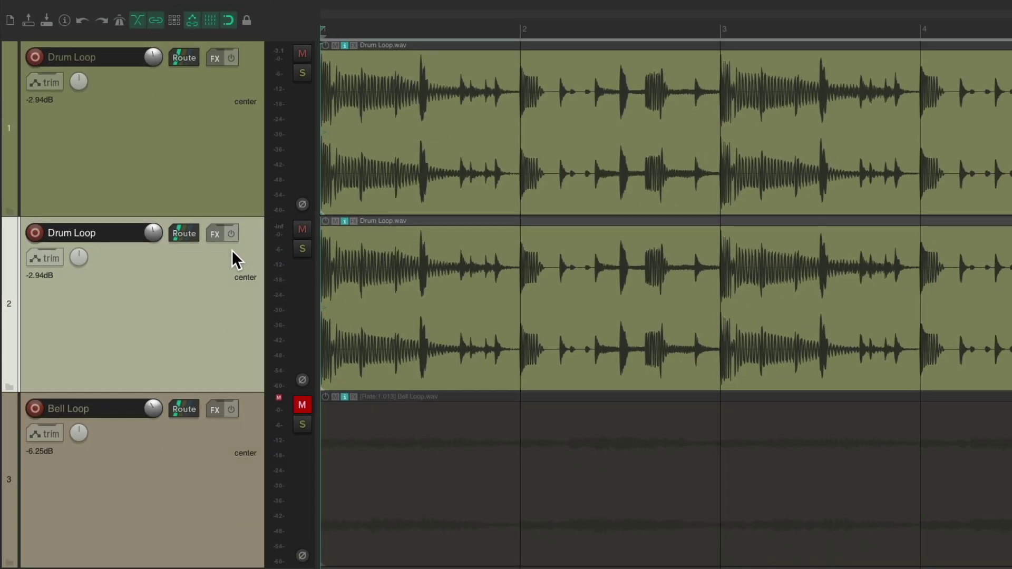
pyautogui.doubleClick(193, 324)
pyautogui.press('Delete')
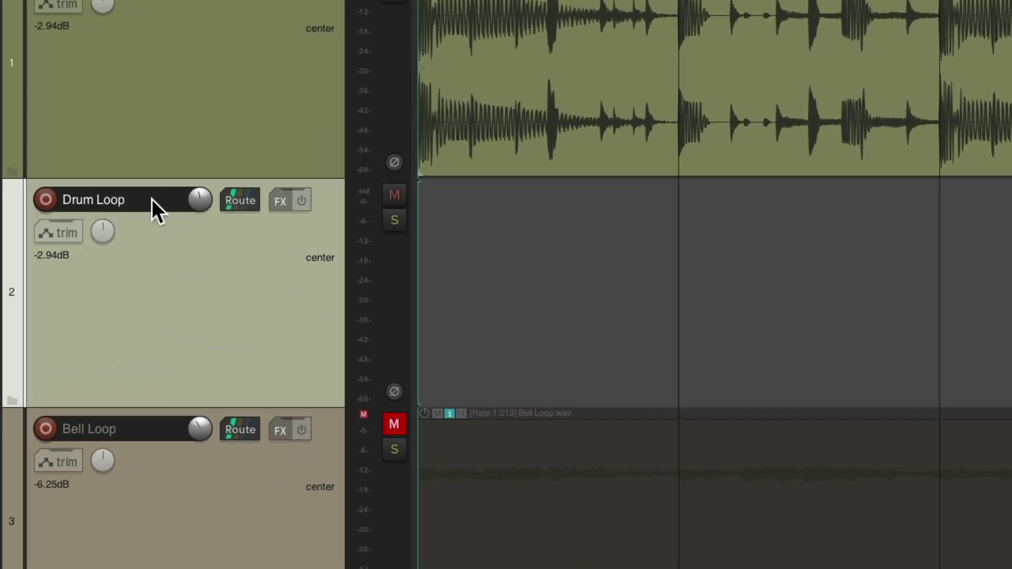
# Step: Rename the emptied duplicate track as Snare
pyautogui.doubleClick(114, 233)
pyautogui.write('Snare')
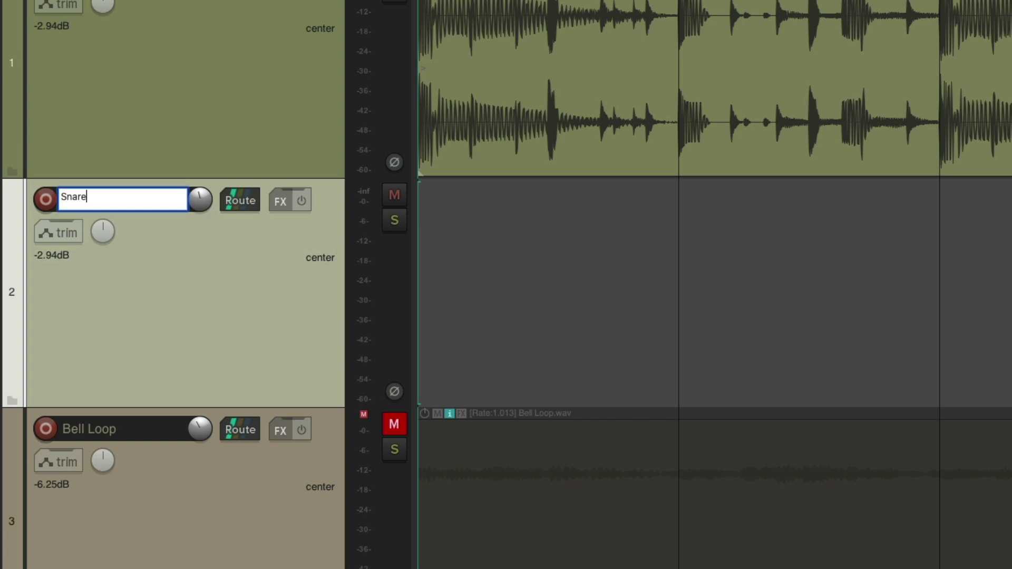
pyautogui.press('Return')
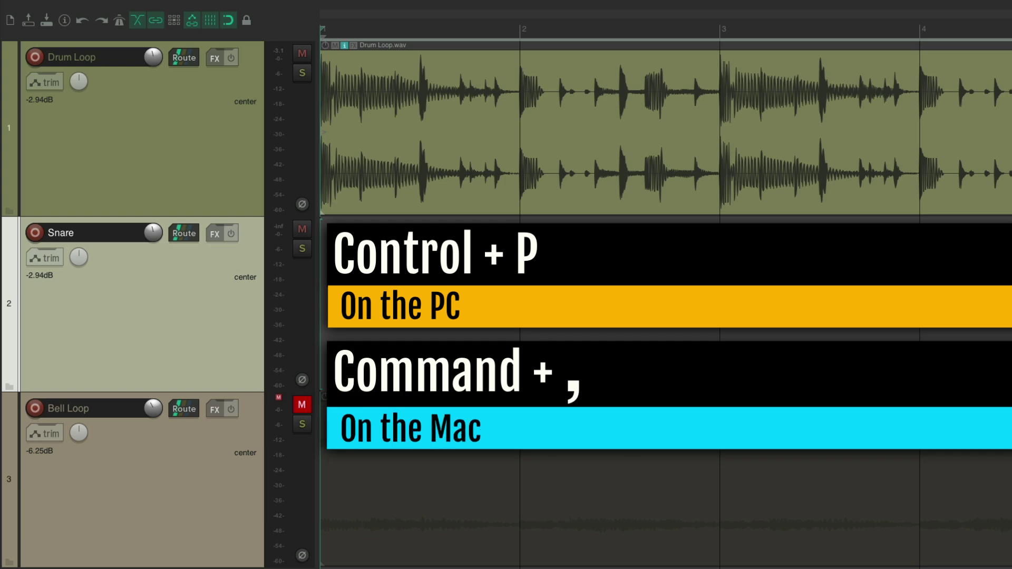
# Step: Examine the automatic fade-in/fade-out setting in the media item defaults of the preferences
pyautogui.press('super+comma')
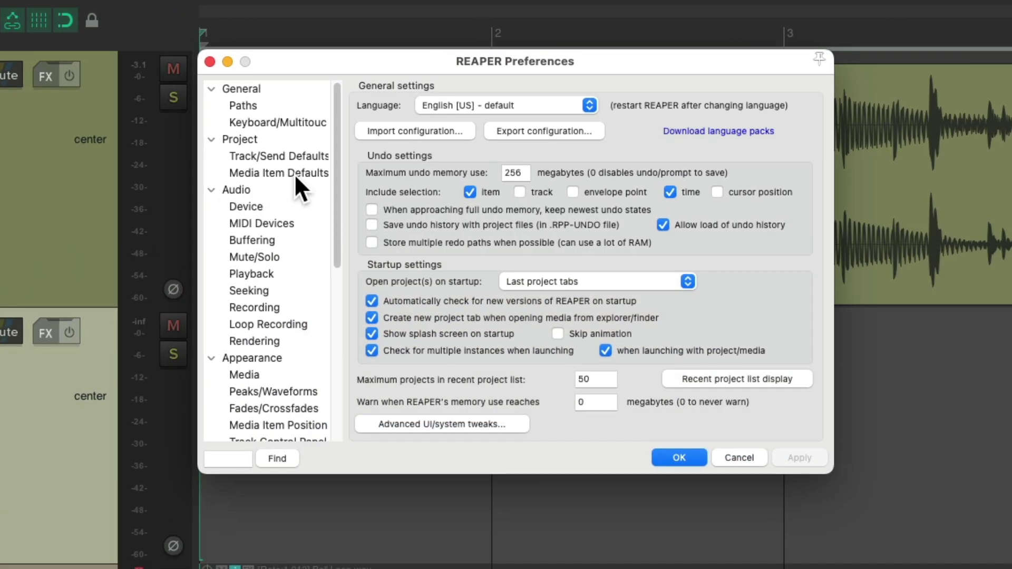
pyautogui.click(294, 173)
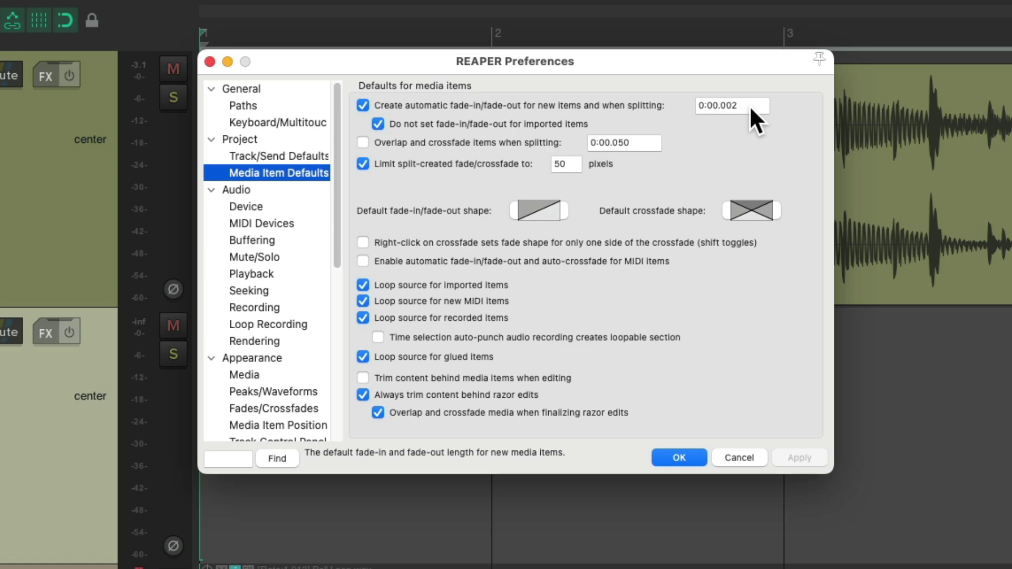
pyautogui.click(686, 458)
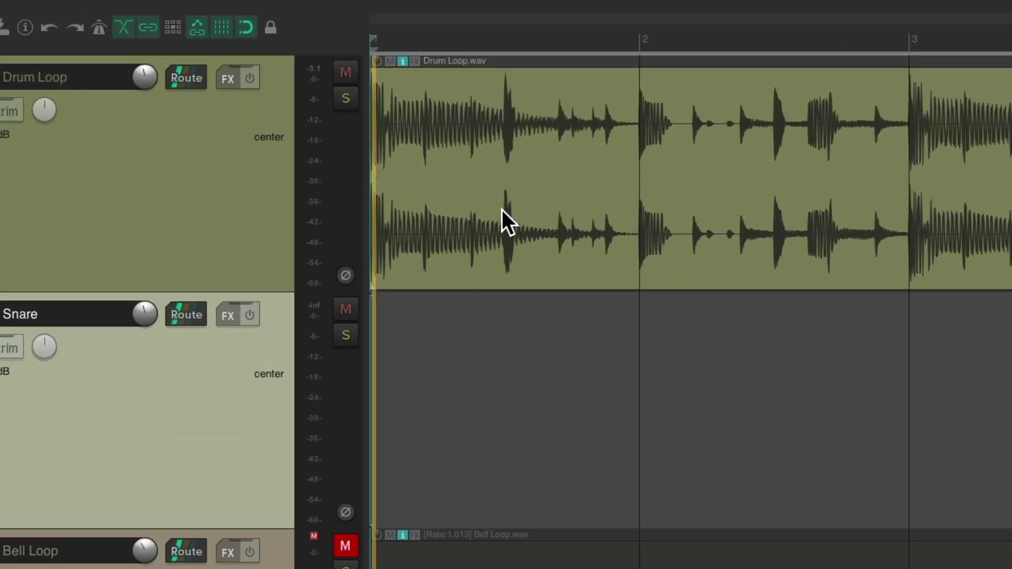
# Step: Play the drum loop briefly and make a razor edit area around the first snare hit in bar 1
pyautogui.press('space')
pyautogui.press('space')
pyautogui.scroll(8, 501, 213)
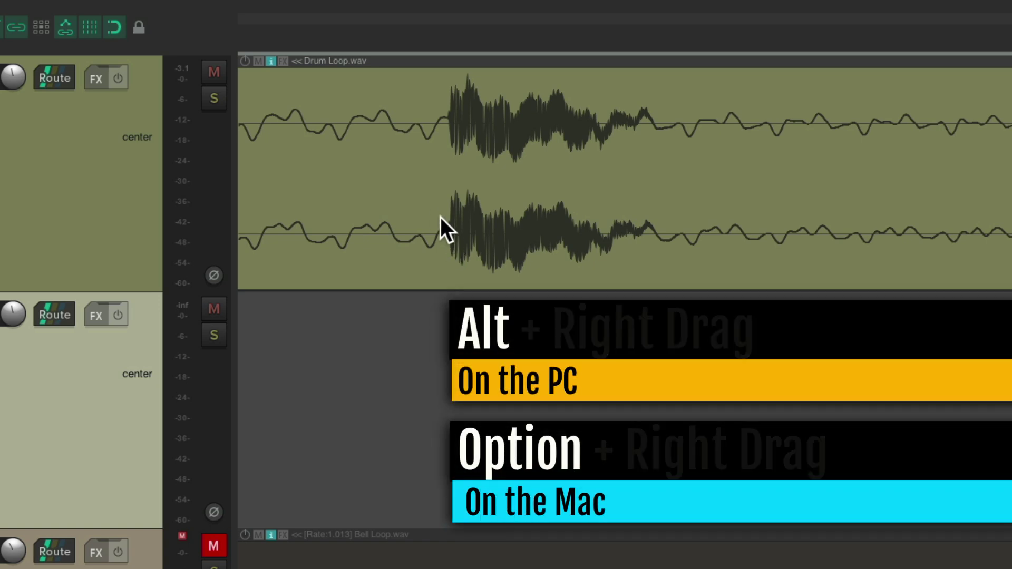
pyautogui.moveTo(427, 214)
pyautogui.mouseDown()
pyautogui.moveTo(606, 182)
pyautogui.moveTo(690, 185)
pyautogui.mouseUp()
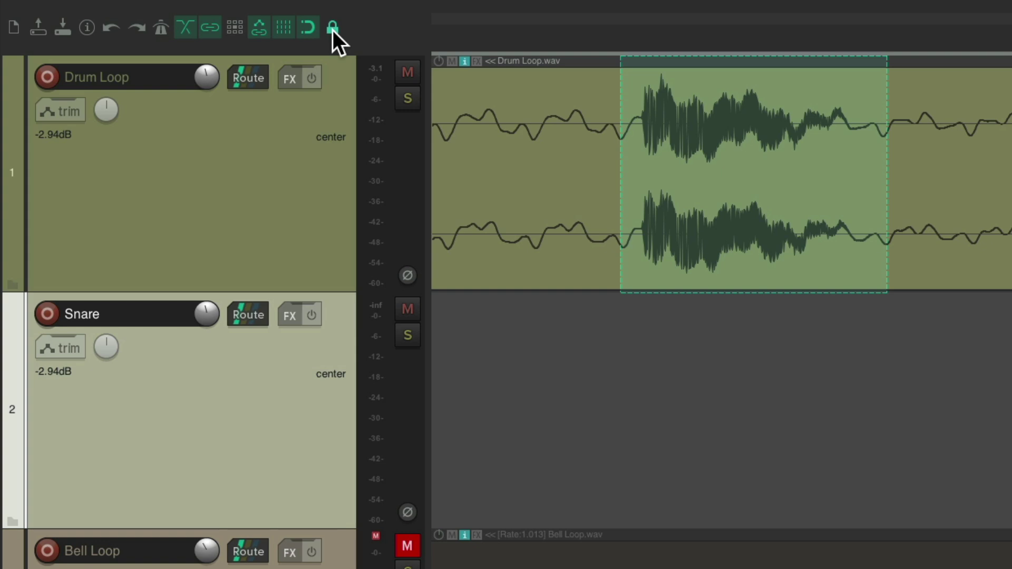
# Step: Check that locking prevents left/right item movement, and move the razor-selected snare hit down to the Snare track
pyautogui.rightClick(334, 30)
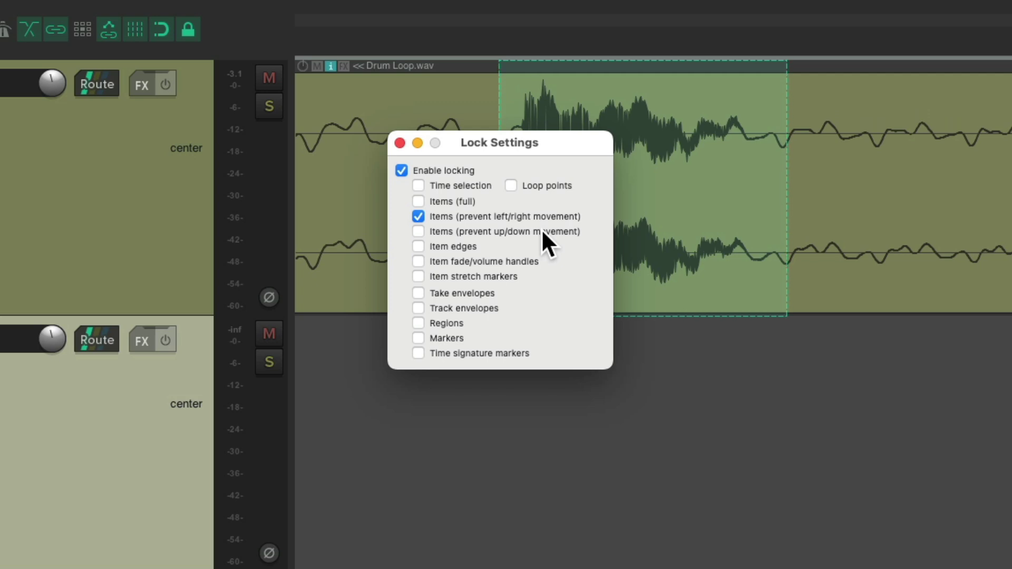
pyautogui.click(399, 142)
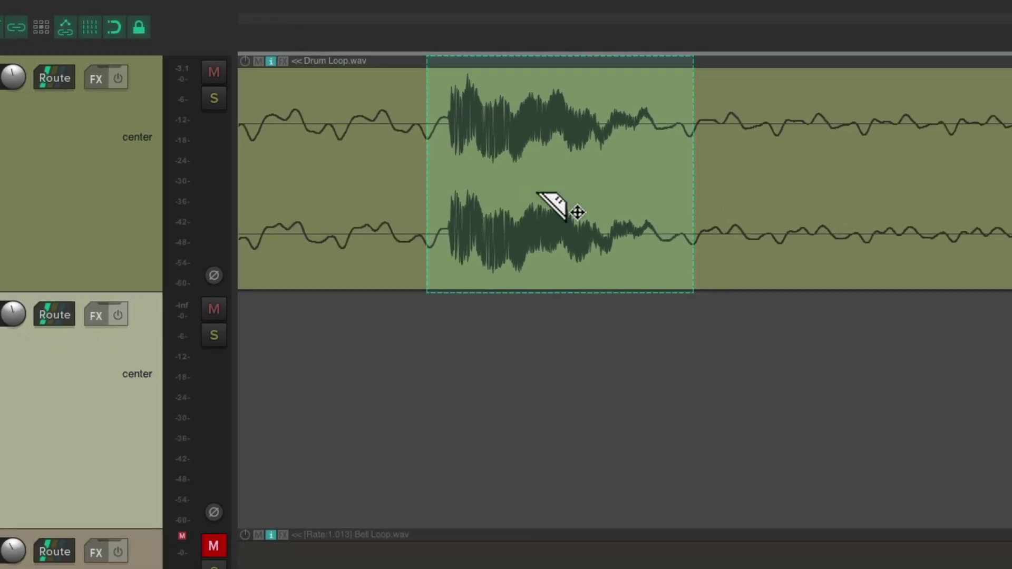
pyautogui.moveTo(510, 123); pyautogui.dragTo(488, 363)
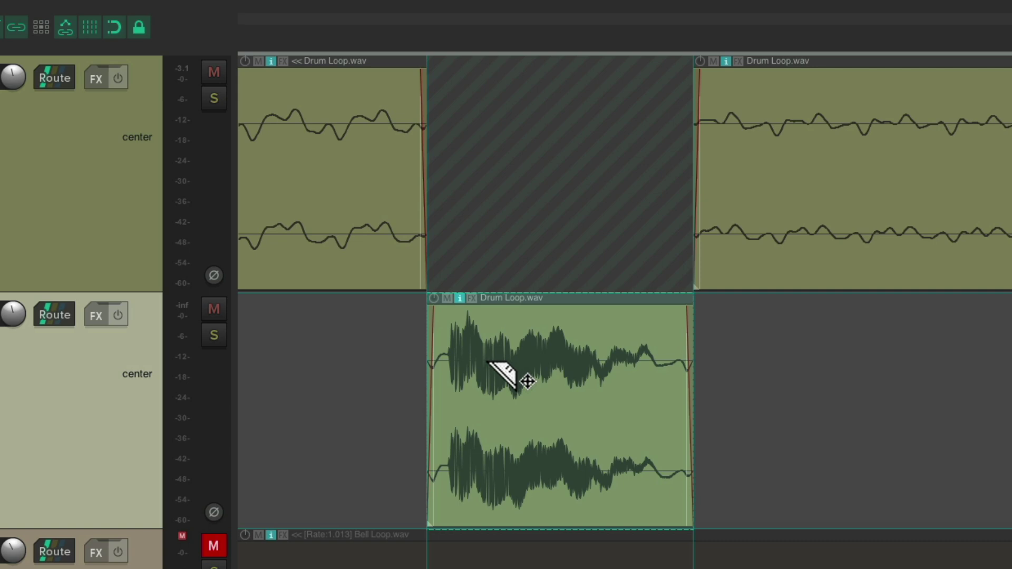
pyautogui.moveTo(690, 360); pyautogui.dragTo(511, 375)
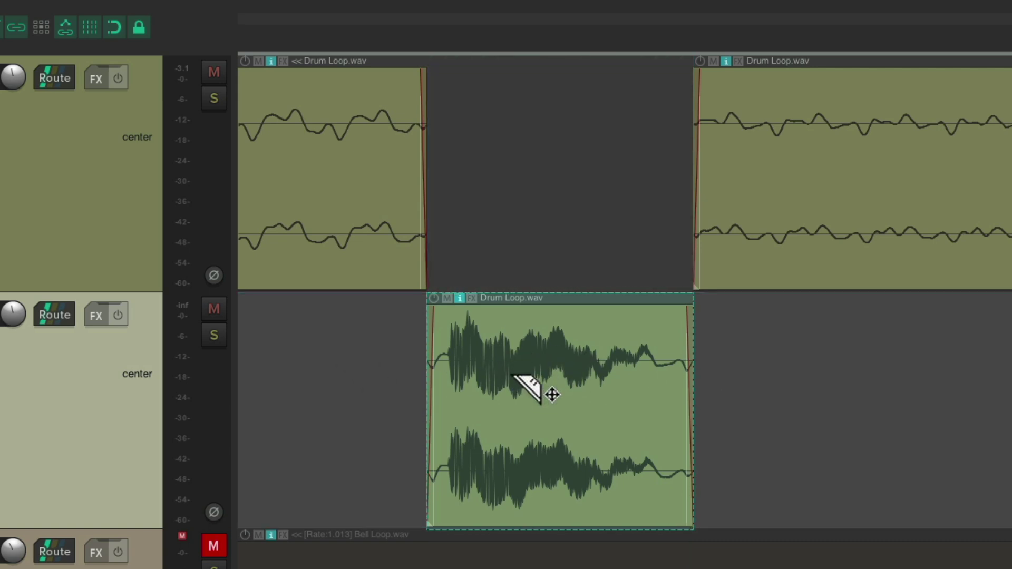
# Step: Play back the start of the loop to hear the first separated snare hit
pyautogui.scroll(-10, 511, 375)
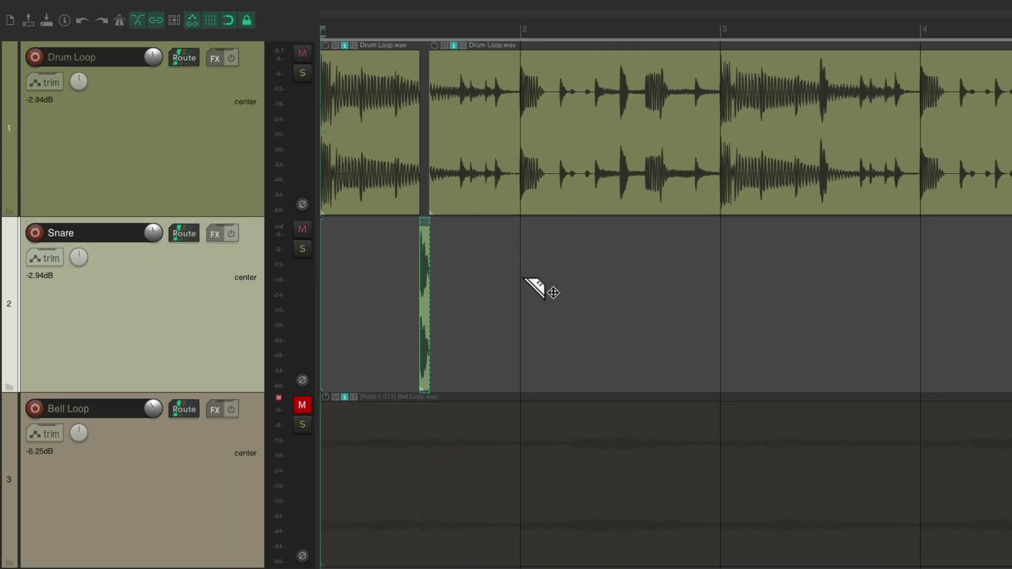
pyautogui.press('space')
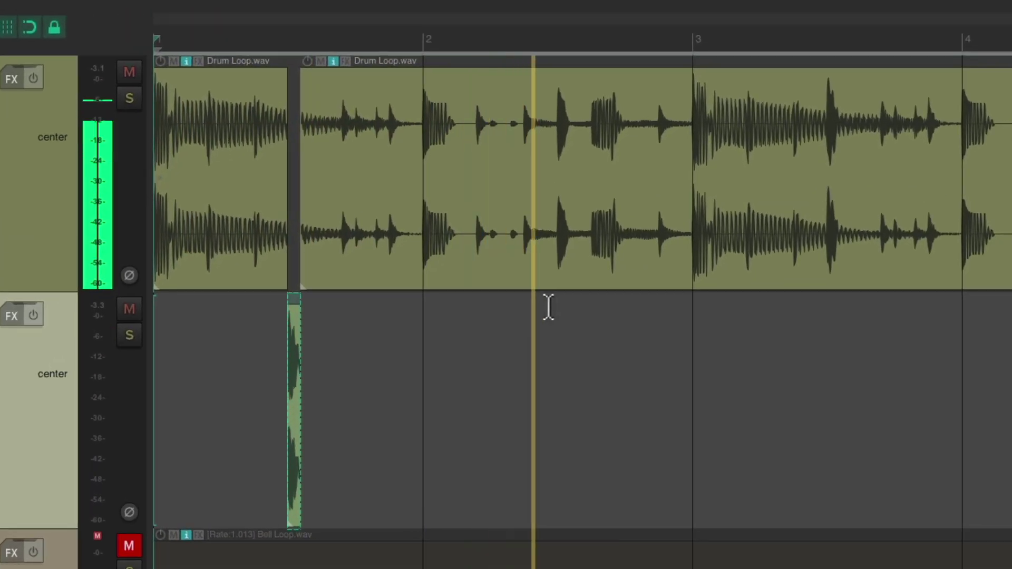
pyautogui.press('space')
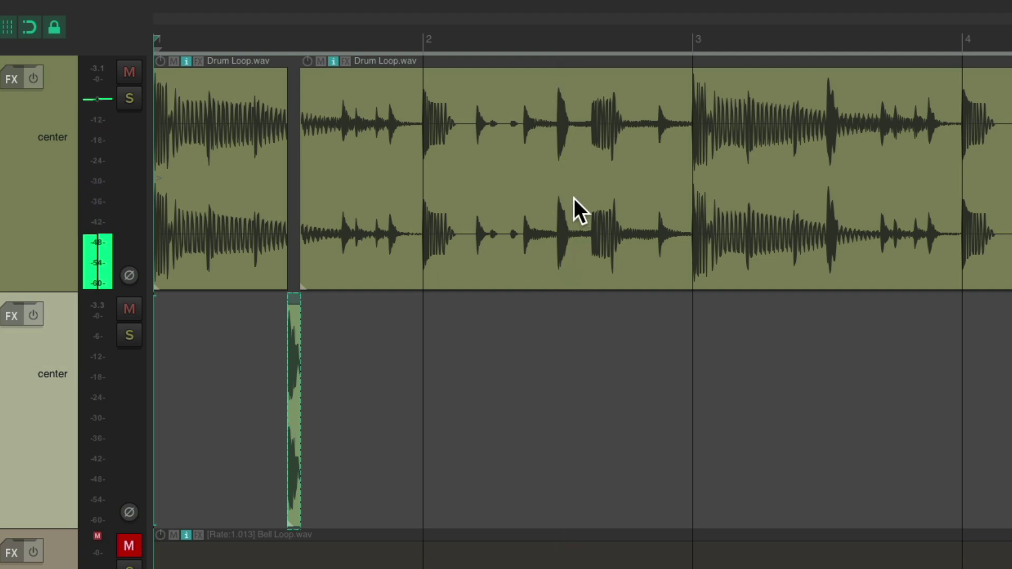
# Step: Razor-select the snare hit in bar 2 of the drum loop and move it to the Snare track
pyautogui.scroll(6, 582, 189)
pyautogui.moveTo(448, 168); pyautogui.dragTo(671, 174)
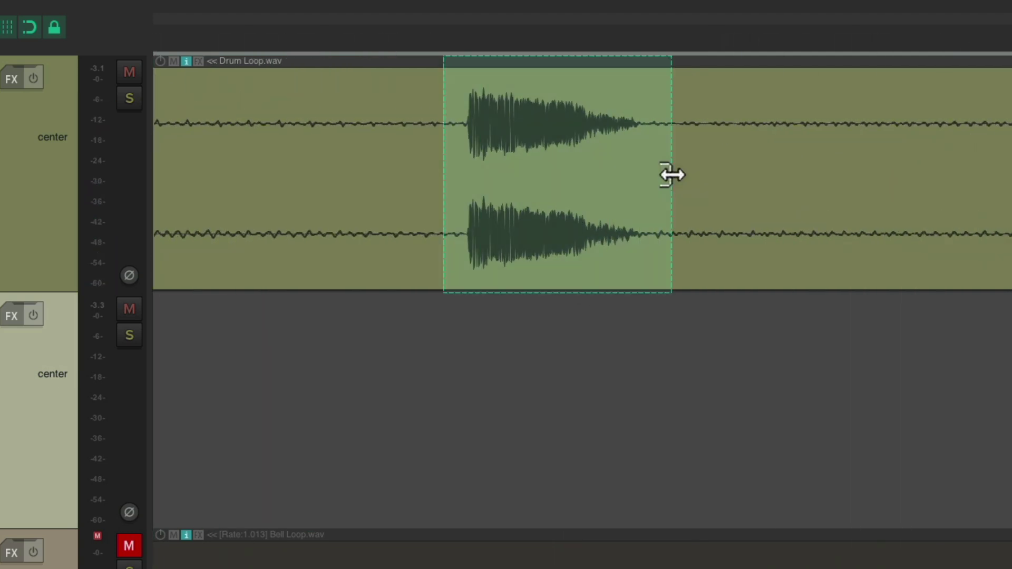
pyautogui.moveTo(564, 138); pyautogui.dragTo(558, 353)
pyautogui.scroll(-8, 558, 352)
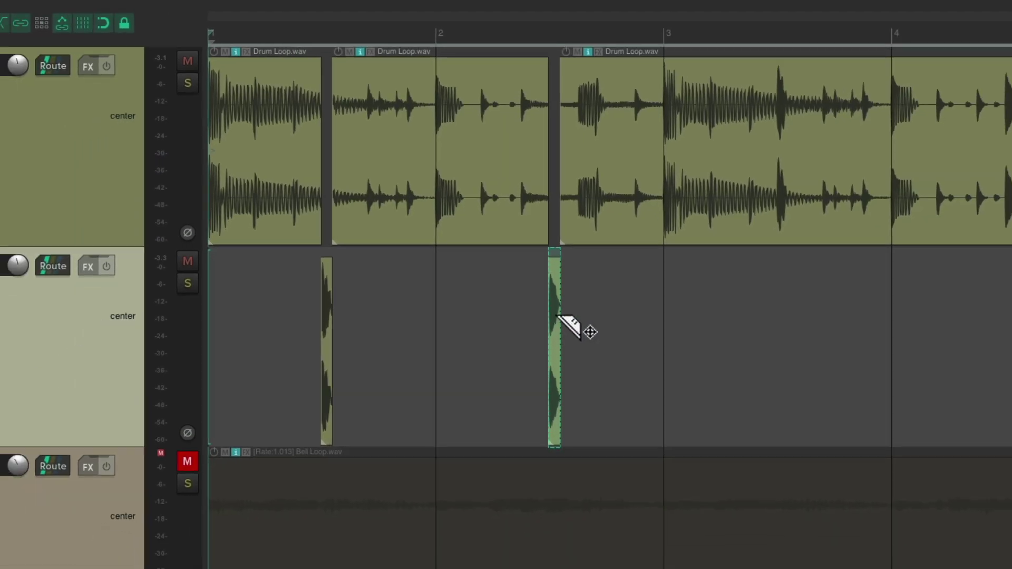
# Step: With playback running, razor-select the snare hit in bar 3 and move it to the Snare track
pyautogui.press('space')
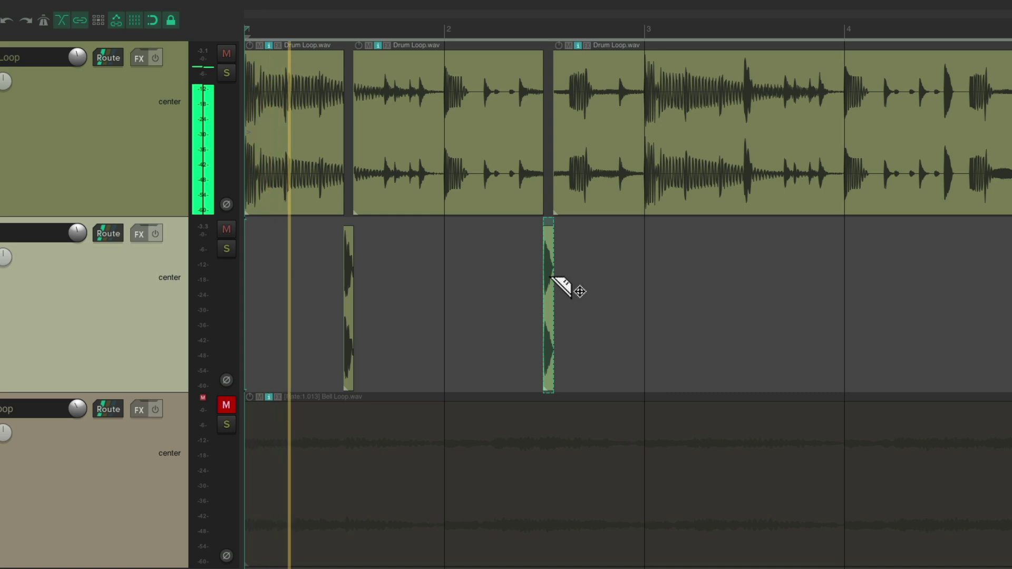
pyautogui.hscroll(5, 550, 277)
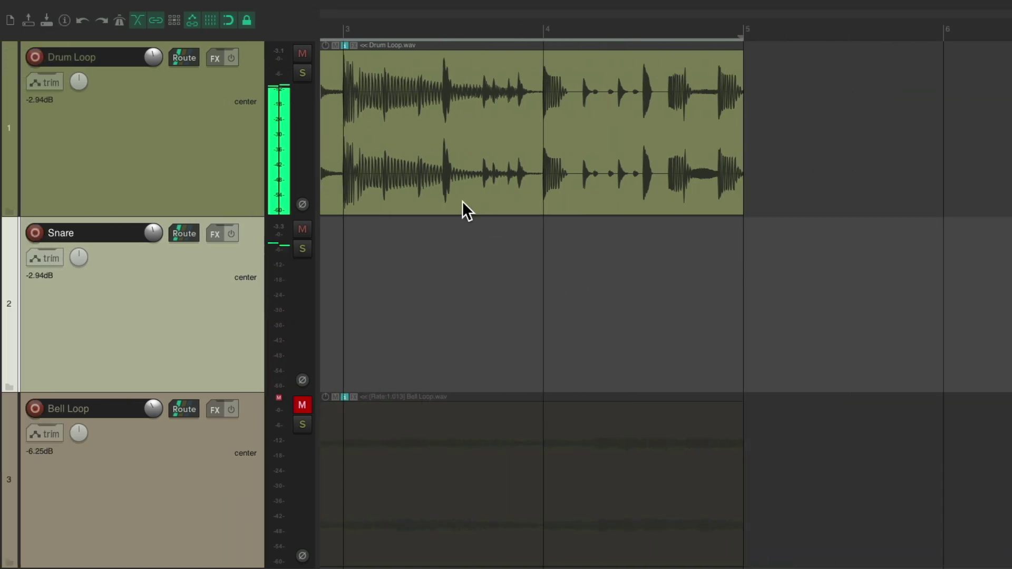
pyautogui.scroll(2, 353, 196)
pyautogui.scroll(6, 429, 201)
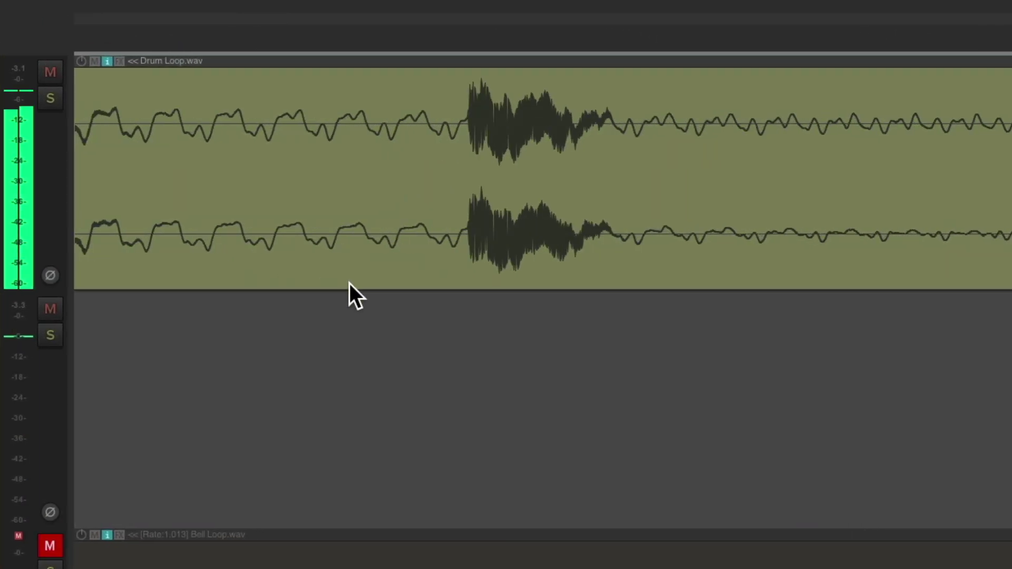
pyautogui.moveTo(449, 126); pyautogui.dragTo(653, 174)
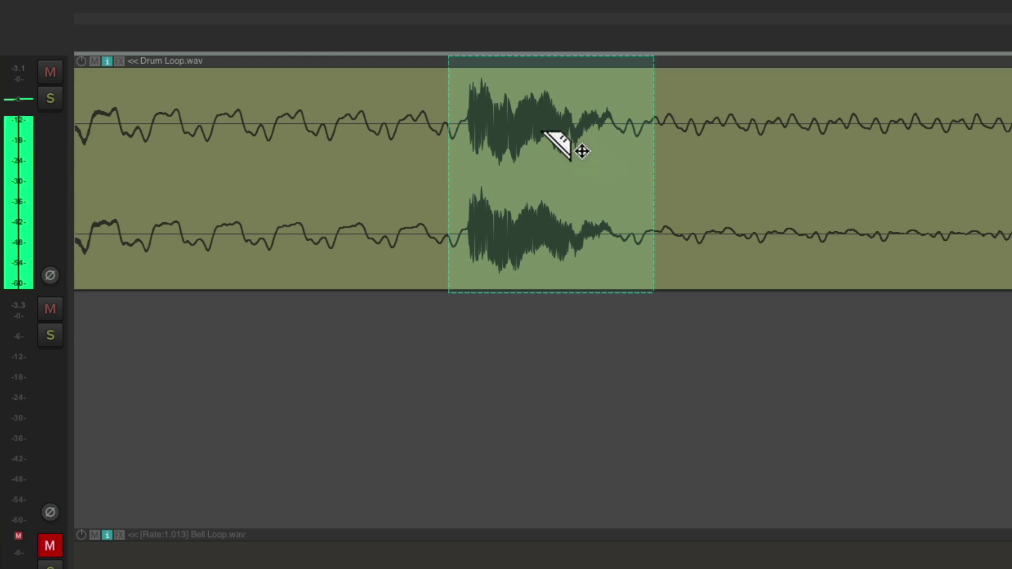
pyautogui.moveTo(549, 136); pyautogui.dragTo(549, 355)
# Step: Razor-select the last snare hit, in bar 4, and move it to the Snare track
pyautogui.scroll(-3, 526, 373)
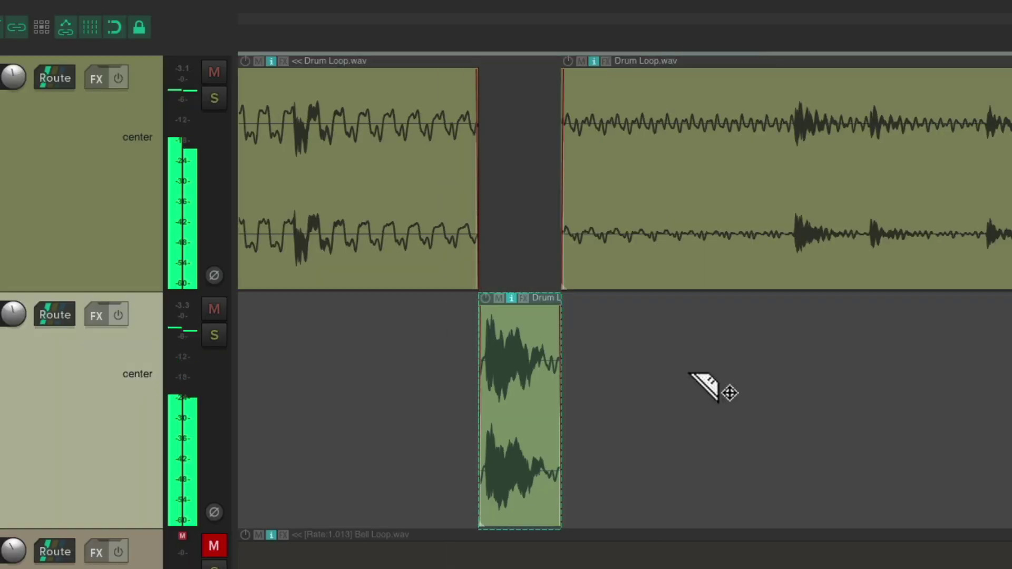
pyautogui.scroll(-6, 526, 373)
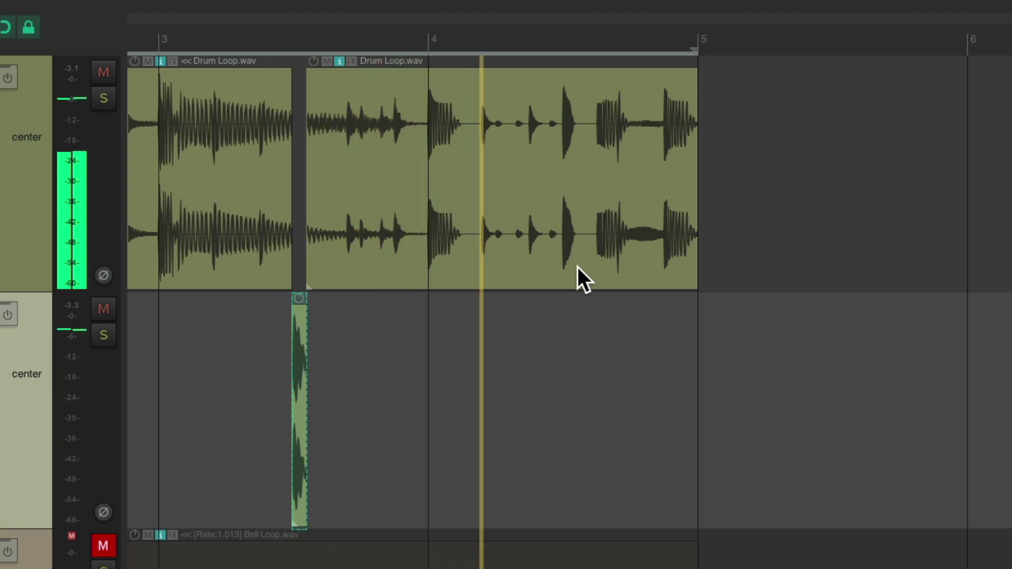
pyautogui.scroll(9, 561, 179)
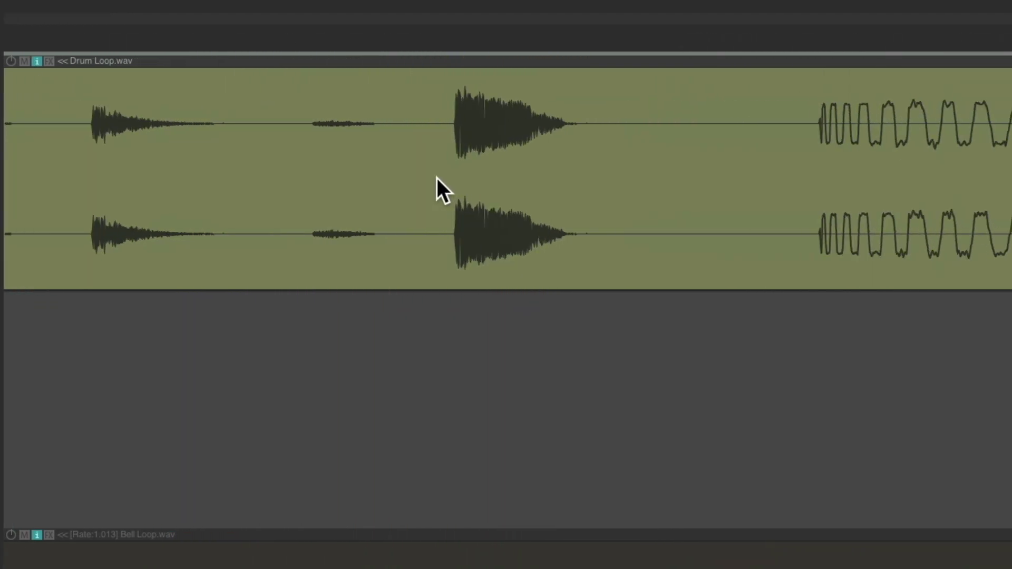
pyautogui.moveTo(569, 158); pyautogui.dragTo(755, 158)
pyautogui.moveTo(538, 150); pyautogui.dragTo(533, 339)
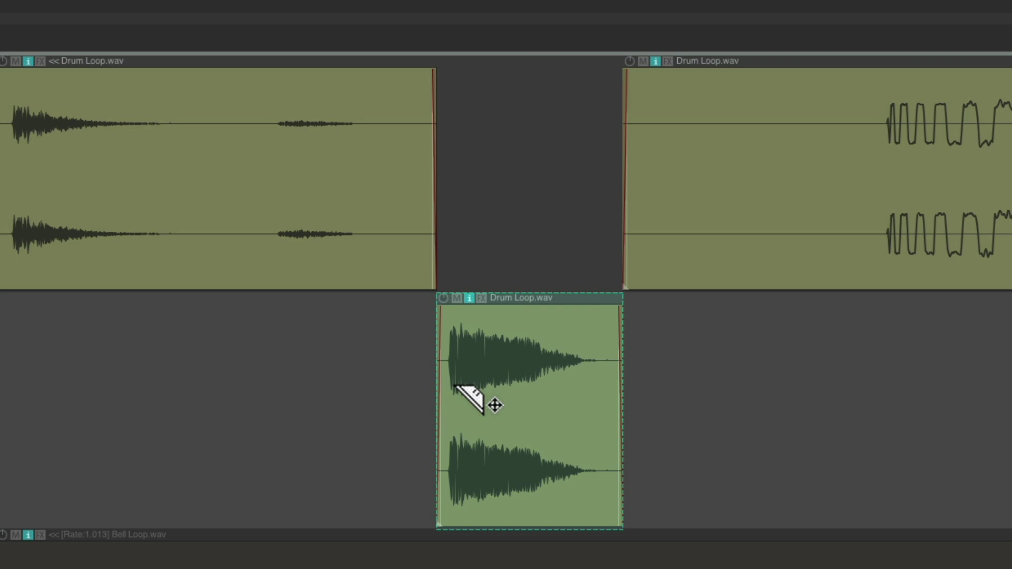
# Step: Solo the Snare track, play its separated hits, and turn the solo off again
pyautogui.scroll(-8, 480, 373)
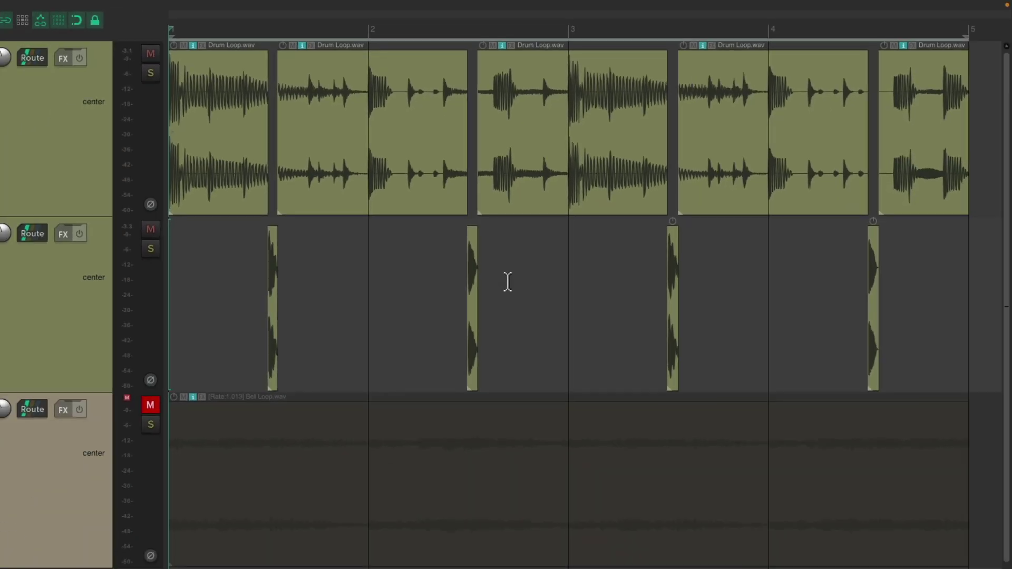
pyautogui.click(150, 249)
pyautogui.press('space')
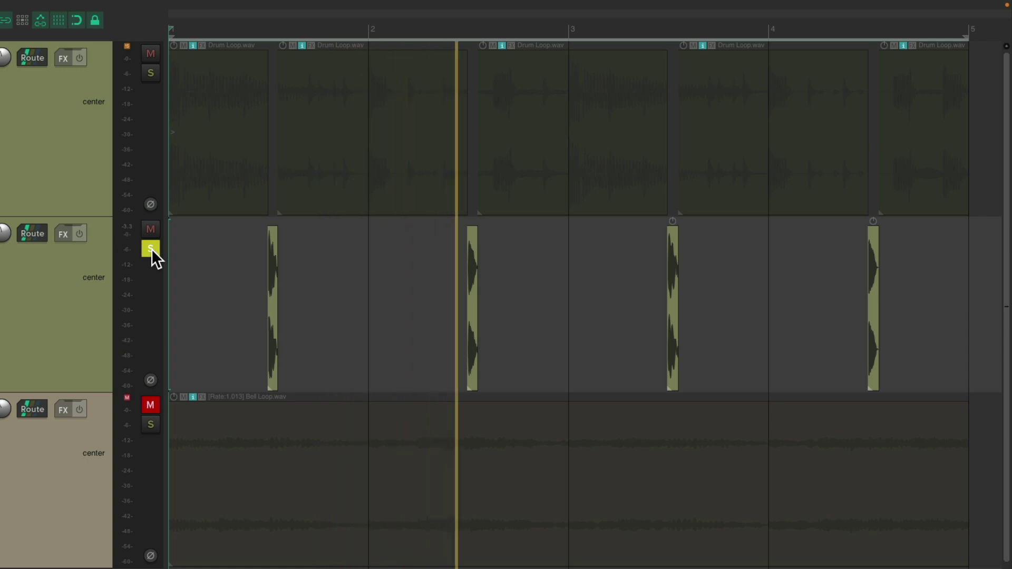
pyautogui.press('space')
pyautogui.click(151, 249)
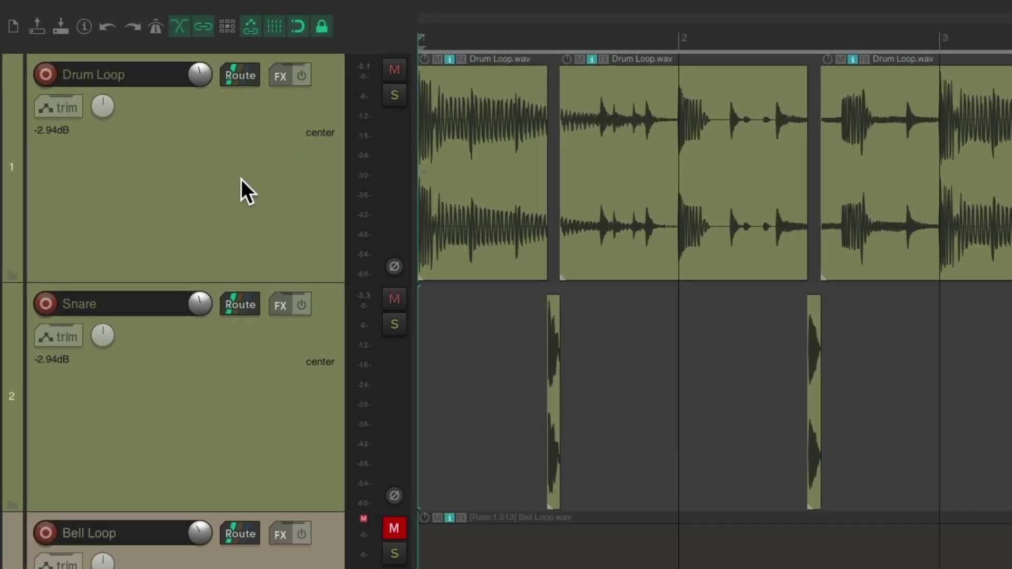
# Step: Duplicate the Drum Loop track and delete all audio items from the duplicate, leaving an empty track beneath the original
pyautogui.click(241, 178)
pyautogui.rightClick(241, 179)
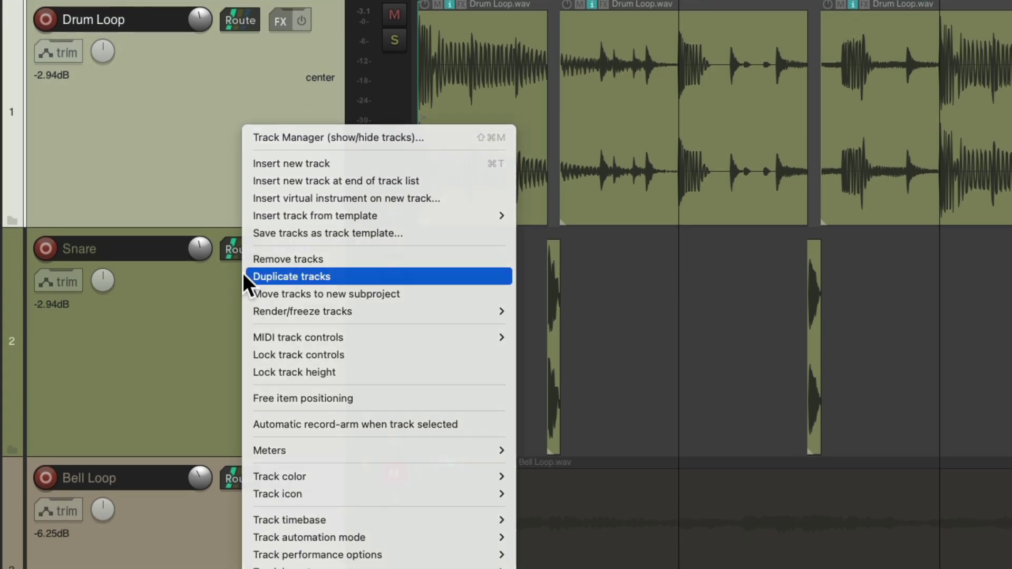
pyautogui.click(243, 276)
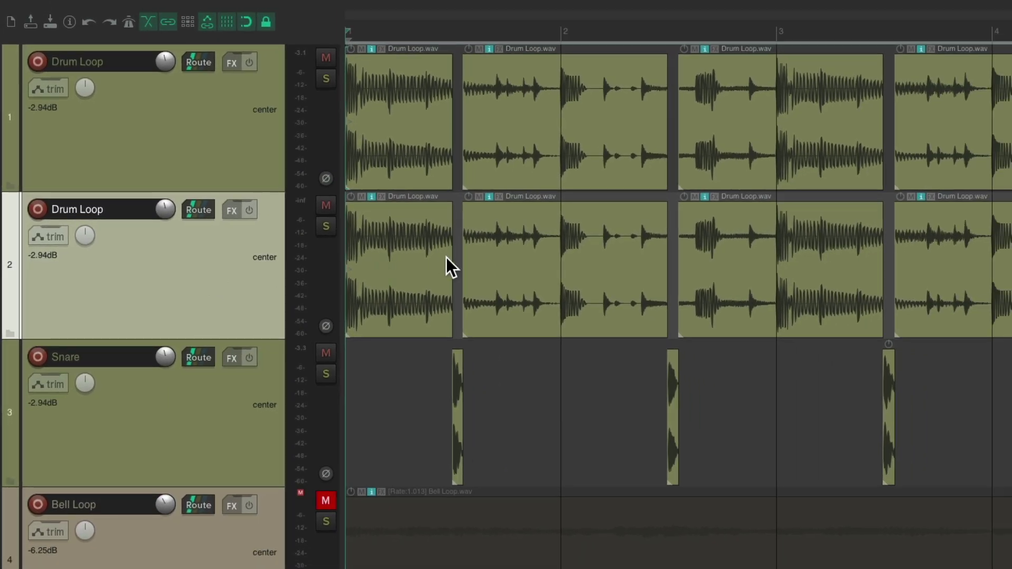
pyautogui.doubleClick(206, 258)
pyautogui.press('Delete')
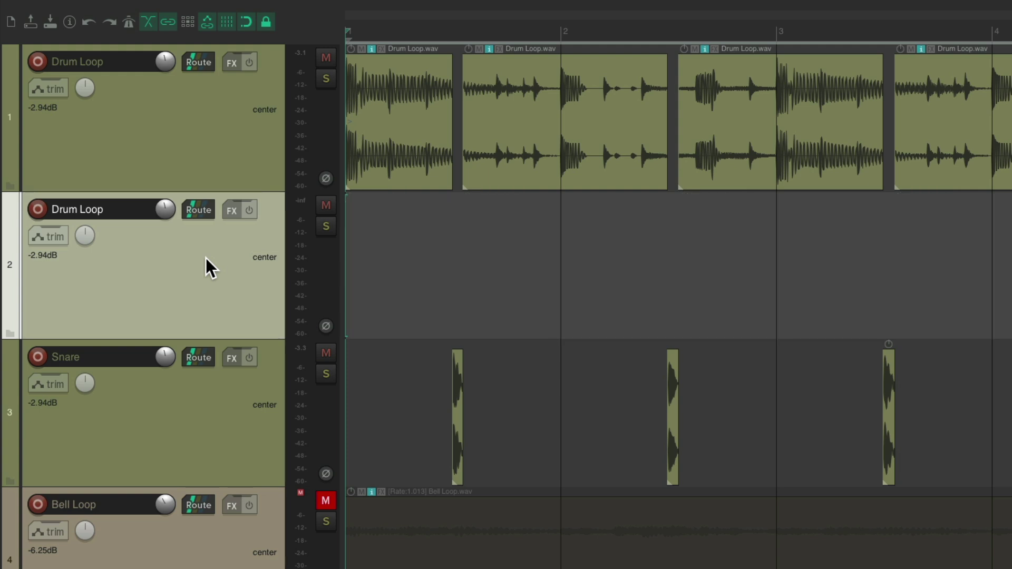
# Step: Rename the empty duplicate track as Kick
pyautogui.doubleClick(134, 210)
pyautogui.write('Kick')
pyautogui.press('Return')
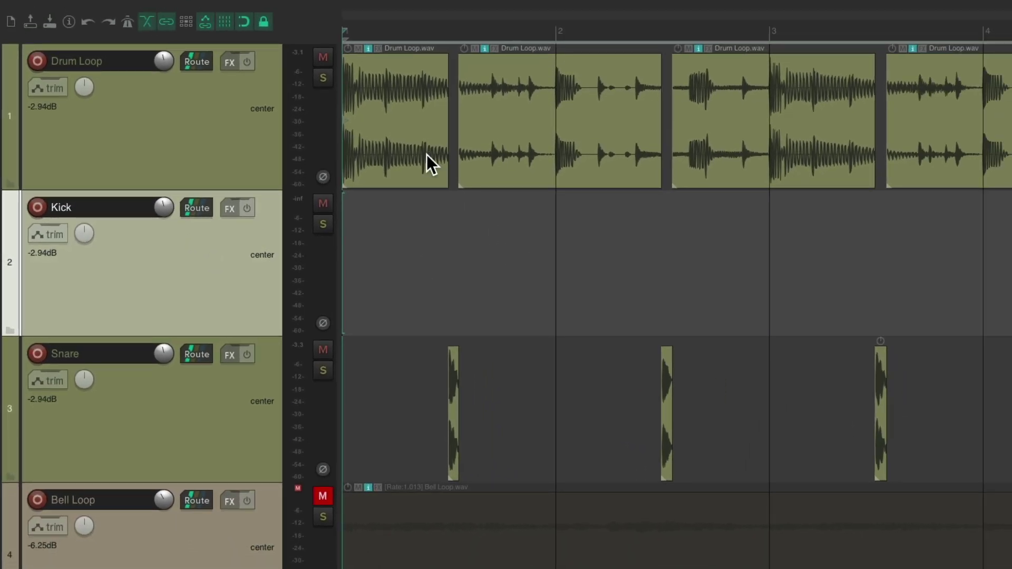
# Step: Listen to the start of the drum loop, razor-select its first kick hit and move it to the Kick track
pyautogui.press('space')
pyautogui.press('space')
pyautogui.scroll(5, 364, 166)
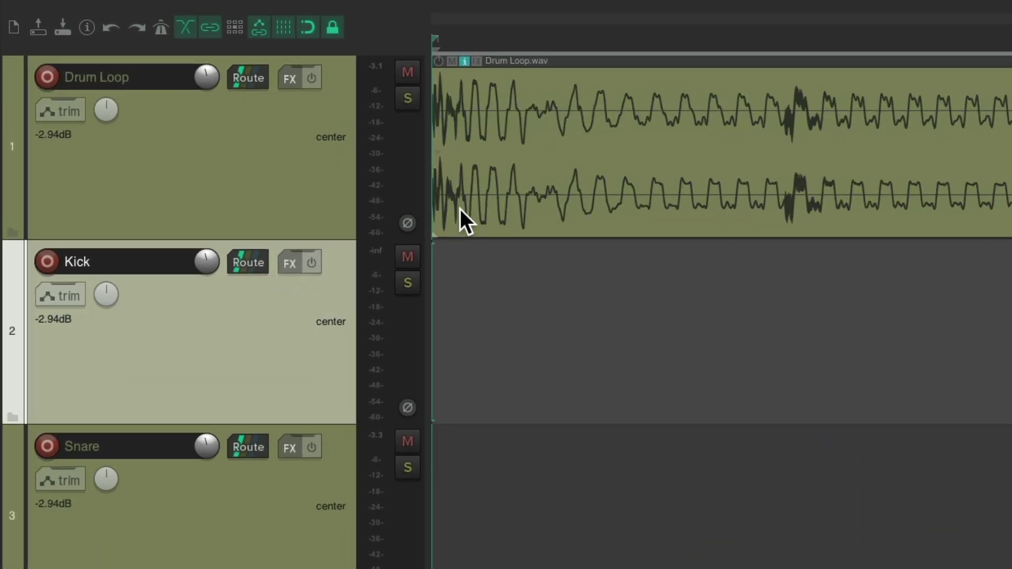
pyautogui.press('s')
pyautogui.moveTo(475, 128); pyautogui.dragTo(467, 276)
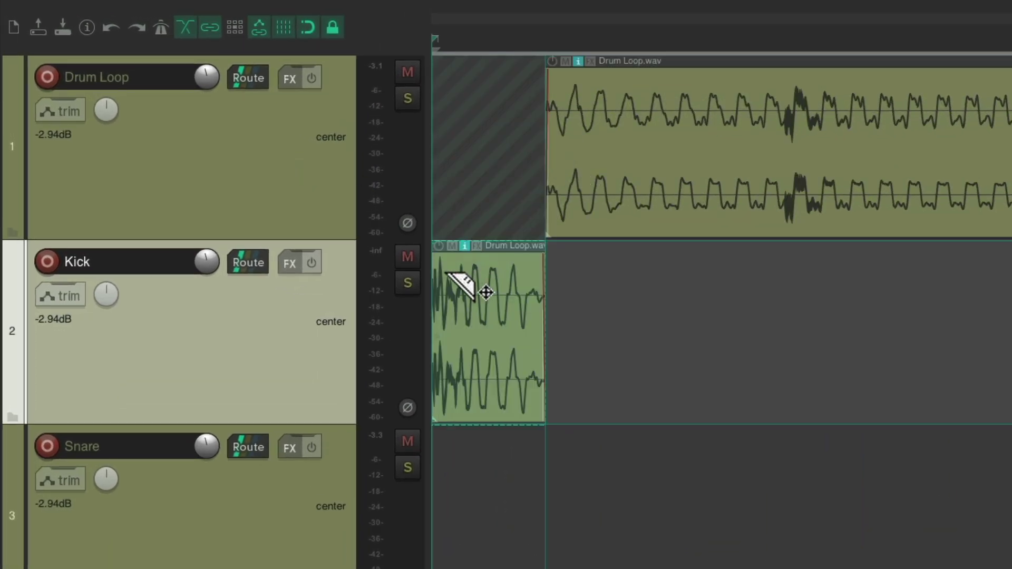
pyautogui.scroll(-5, 678, 307)
# Step: Razor-select the kick at the start of bar 2 and the one midway through that bar, moving both to the Kick track
pyautogui.press('space')
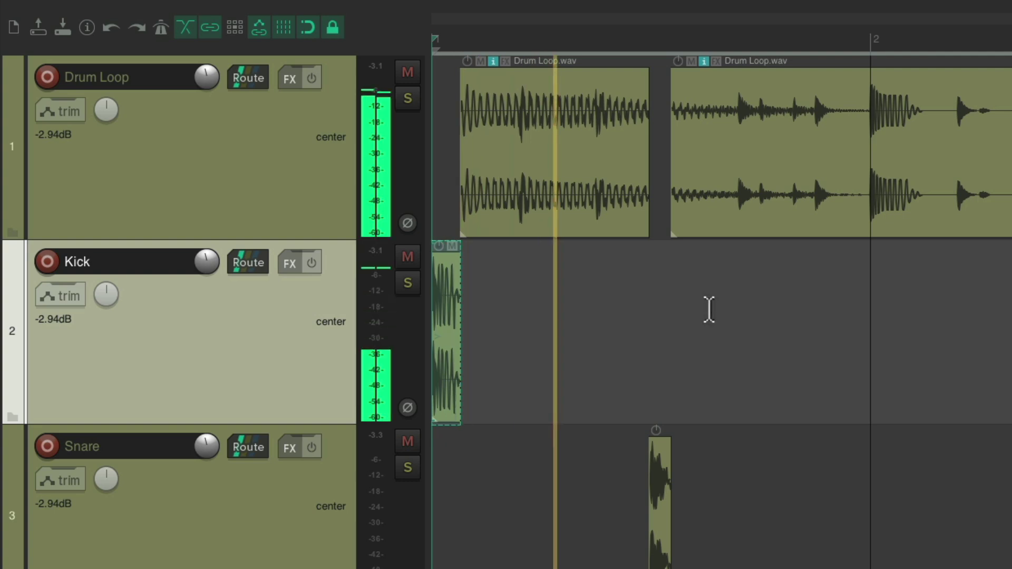
pyautogui.scroll(2, 709, 310)
pyautogui.scroll(3, 709, 310)
pyautogui.press('space')
pyautogui.moveTo(669, 132); pyautogui.dragTo(773, 121)
pyautogui.moveTo(619, 127); pyautogui.dragTo(606, 282)
pyautogui.hscroll(5, 531, 174)
pyautogui.moveTo(500, 153)
pyautogui.mouseDown()
pyautogui.moveTo(624, 138)
pyautogui.moveTo(618, 262)
pyautogui.mouseUp()
# Step: Razor-select the kick at the start of bar 3, move it to the Kick track, and play from just before it
pyautogui.scroll(4, 547, 176)
pyautogui.moveTo(519, 169); pyautogui.dragTo(742, 158)
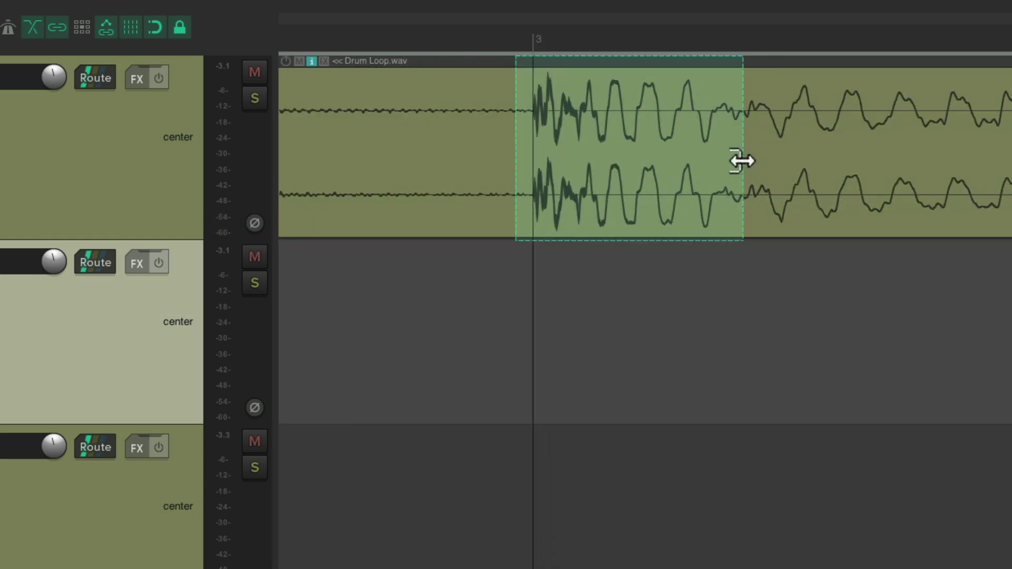
pyautogui.moveTo(678, 153); pyautogui.dragTo(678, 373)
pyautogui.scroll(-5, 639, 287)
pyautogui.hscroll(3, 639, 287)
pyautogui.click(446, 39)
pyautogui.press('space')
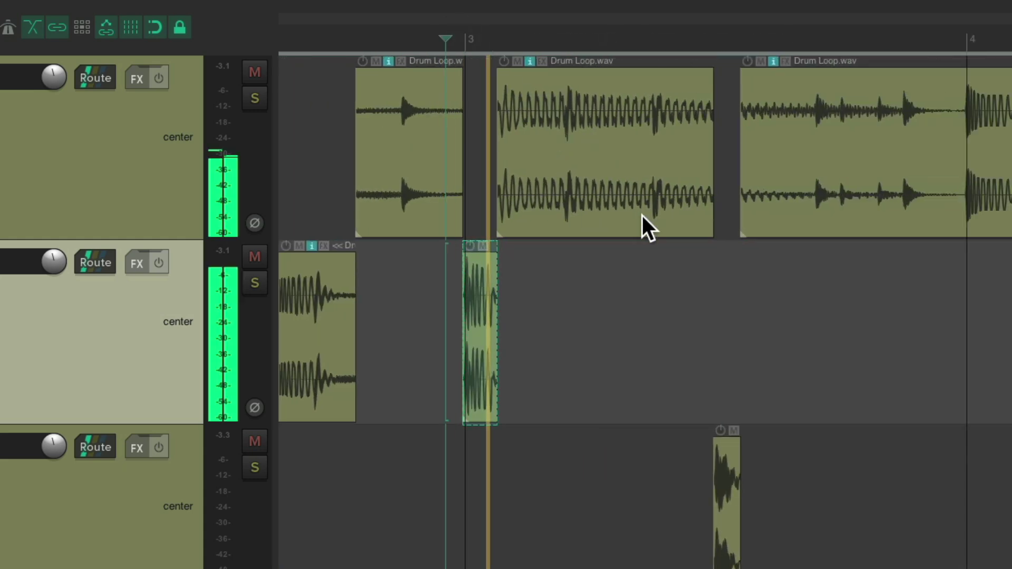
# Step: Razor-select the kick at the start of bar 4 and the closing pair of kicks, moving them all to the Kick track
pyautogui.hscroll(3, 638, 245)
pyautogui.hscroll(3, 641, 248)
pyautogui.press('space')
pyautogui.scroll(4, 542, 269)
pyautogui.moveTo(466, 169)
pyautogui.mouseDown()
pyautogui.moveTo(551, 166)
pyautogui.moveTo(568, 150)
pyautogui.moveTo(655, 339)
pyautogui.mouseUp()
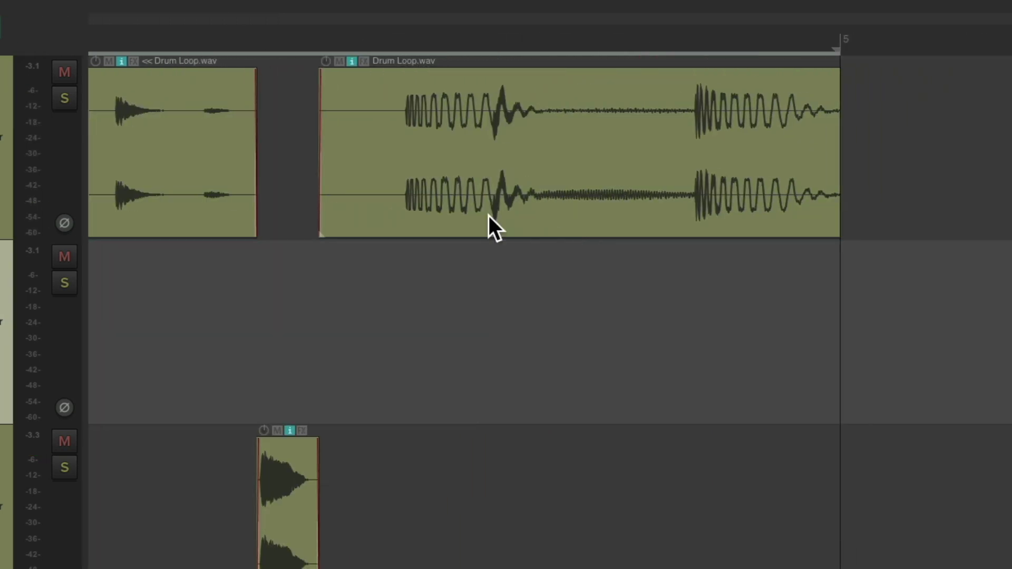
pyautogui.moveTo(396, 147); pyautogui.dragTo(877, 143)
pyautogui.moveTo(632, 143); pyautogui.dragTo(632, 327)
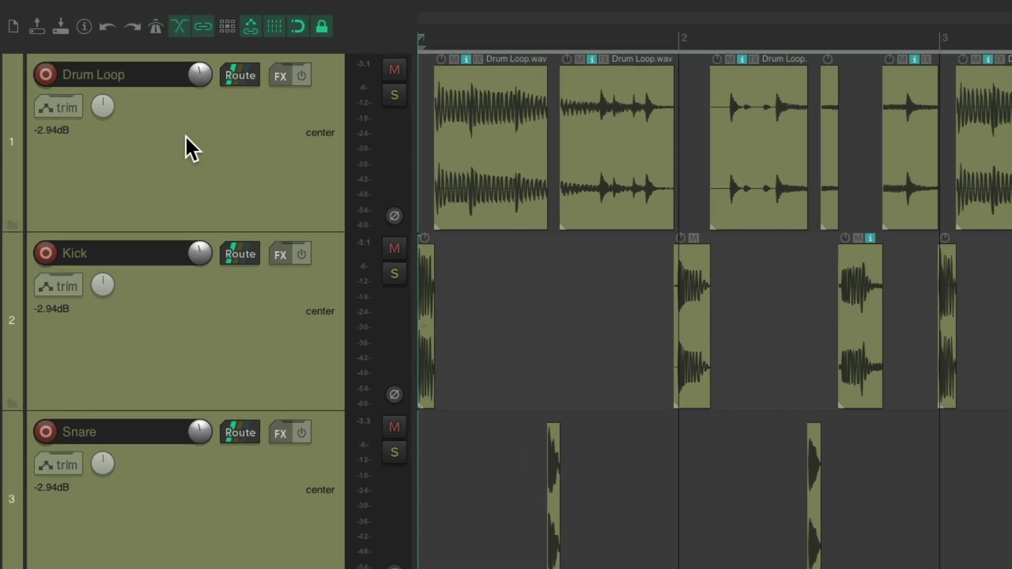
# Step: Solo the Drum Loop track, play its remaining audio, and turn the solo off again
pyautogui.click(395, 96)
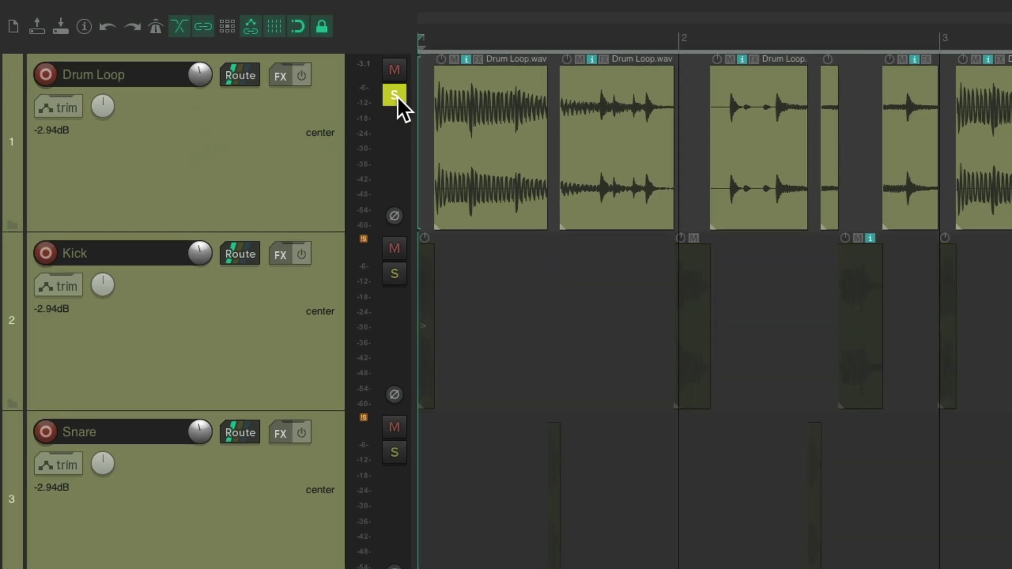
pyautogui.press('space')
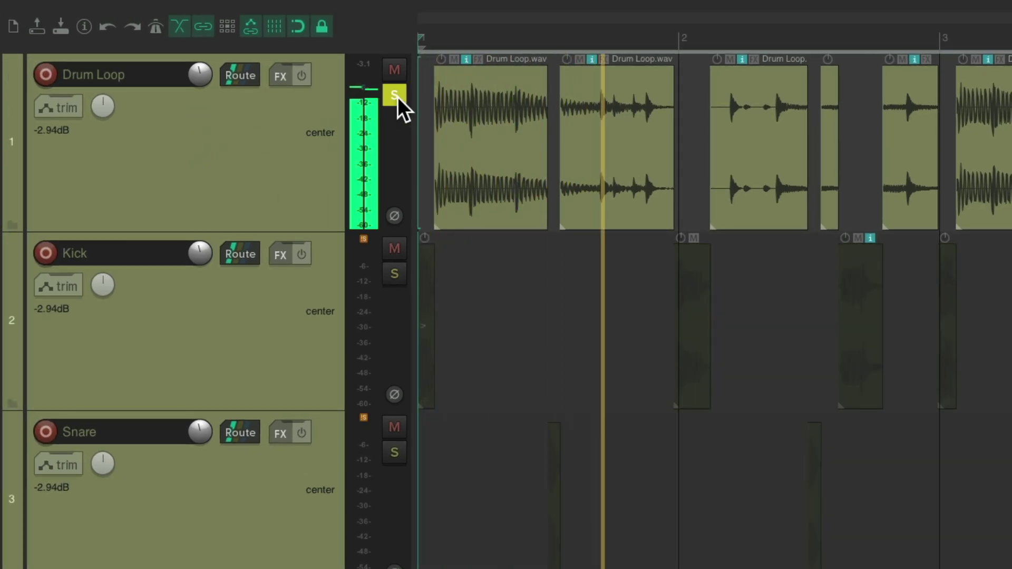
pyautogui.click(395, 95)
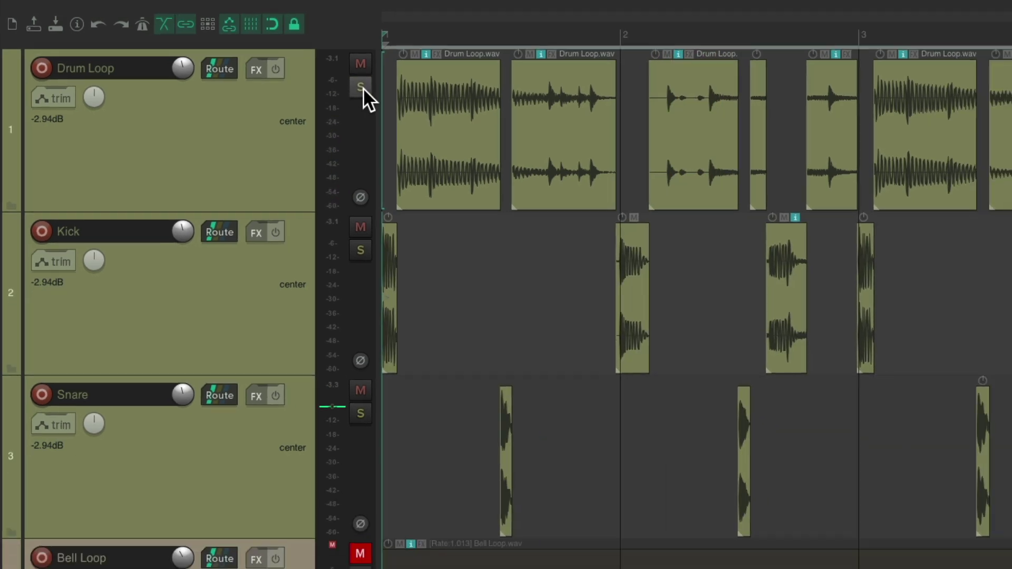
# Step: Move the Drum Loop track below the Snare track and rename it Hi Hat
pyautogui.moveTo(181, 349); pyautogui.dragTo(181, 398)
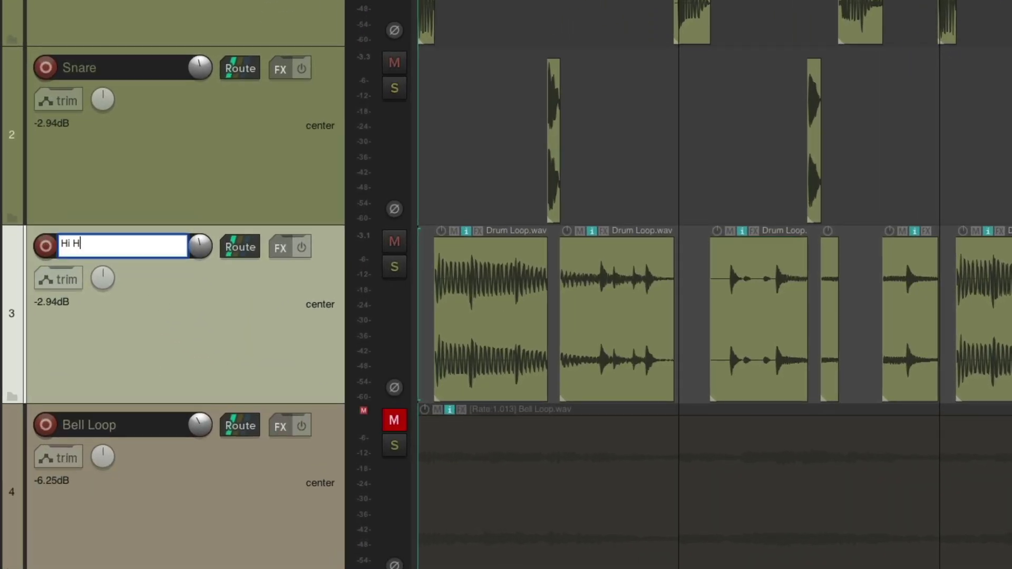
pyautogui.write('at')
pyautogui.press('Return')
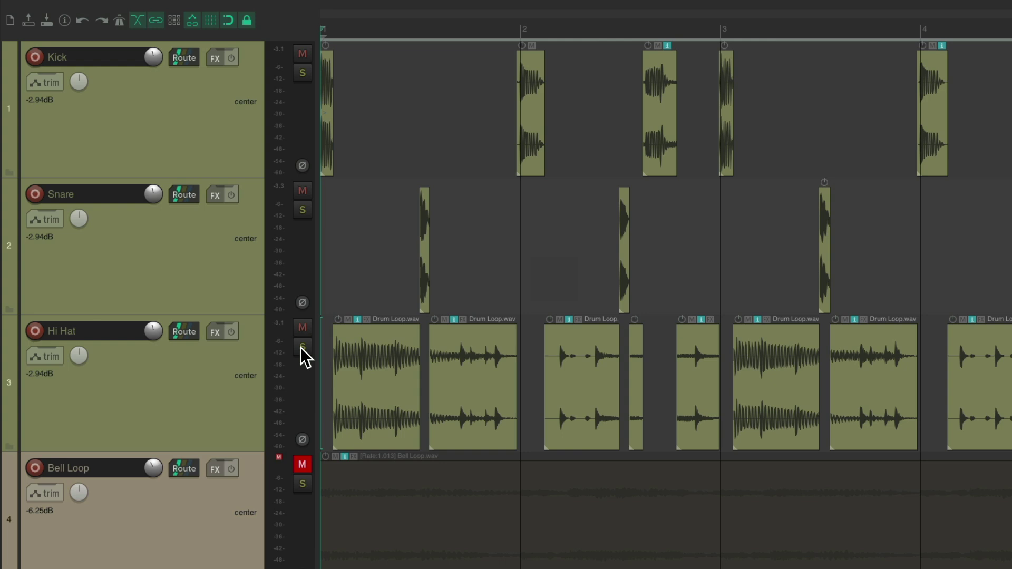
# Step: Solo the Hi Hat track and add the ReaEQ (Cockos) plug-in to it
pyautogui.click(162, 347)
pyautogui.click(75, 333)
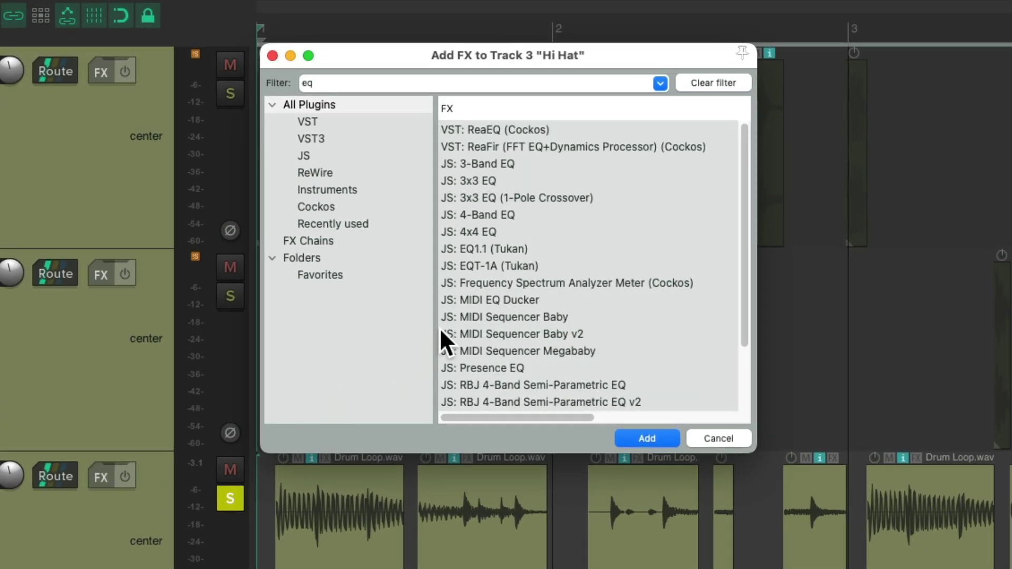
pyautogui.doubleClick(532, 129)
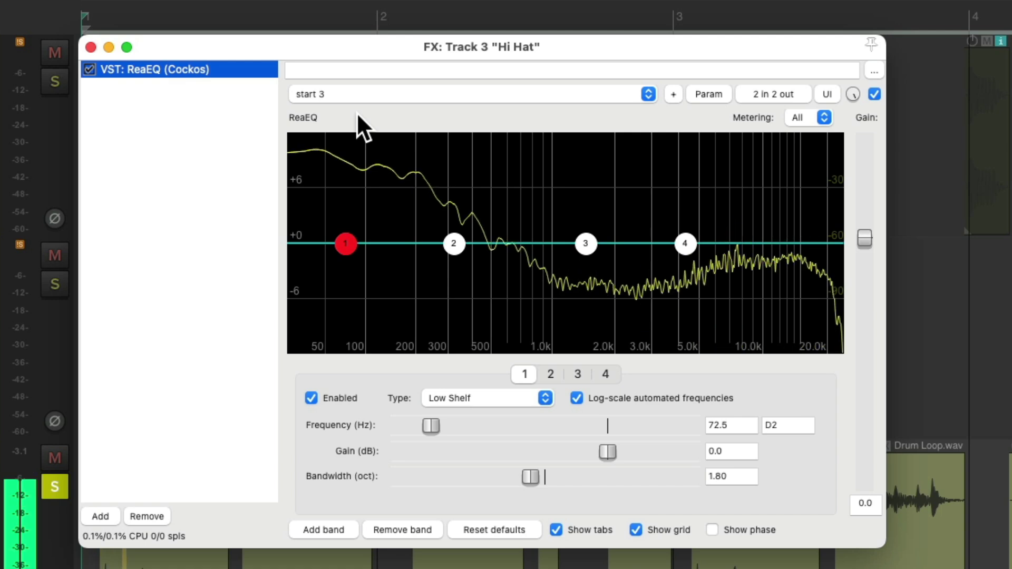
# Step: Boost the Hi Hat's high shelf by 5.0 dB at 3436 Hz and make band 1 a High Pass at about 180.7 Hz
pyautogui.moveTo(687, 244); pyautogui.dragTo(667, 195)
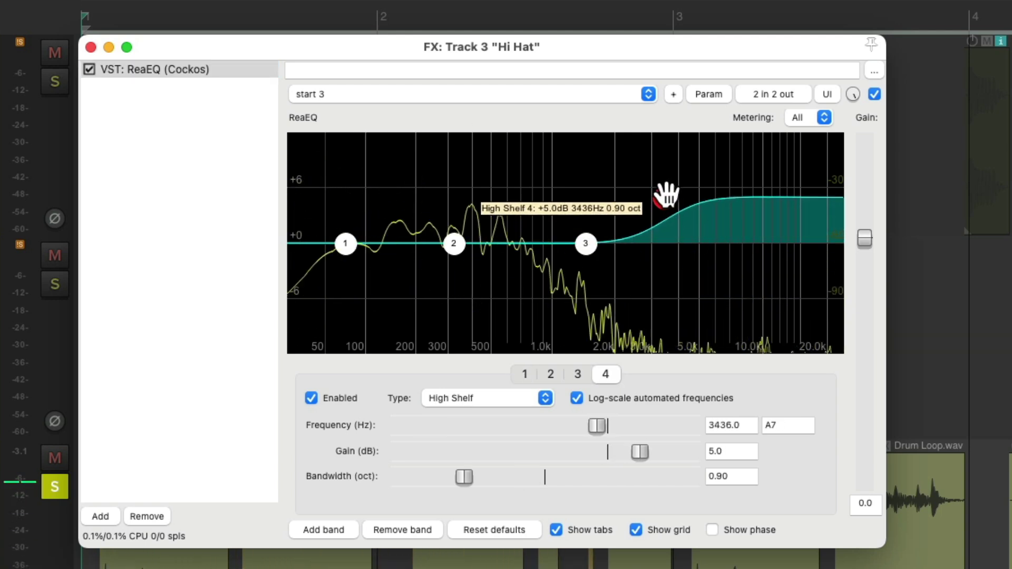
pyautogui.click(345, 242)
pyautogui.click(514, 396)
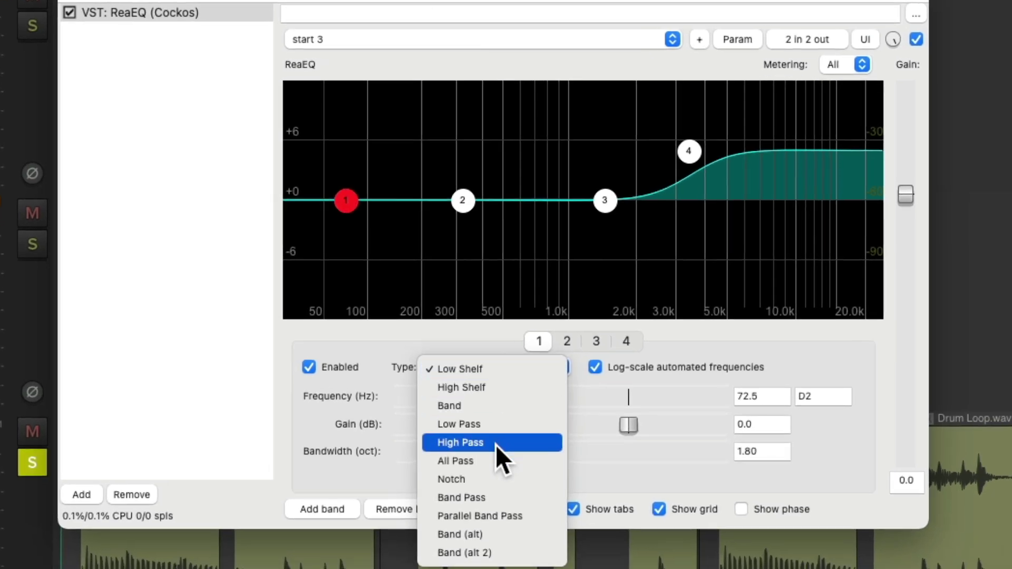
pyautogui.click(495, 445)
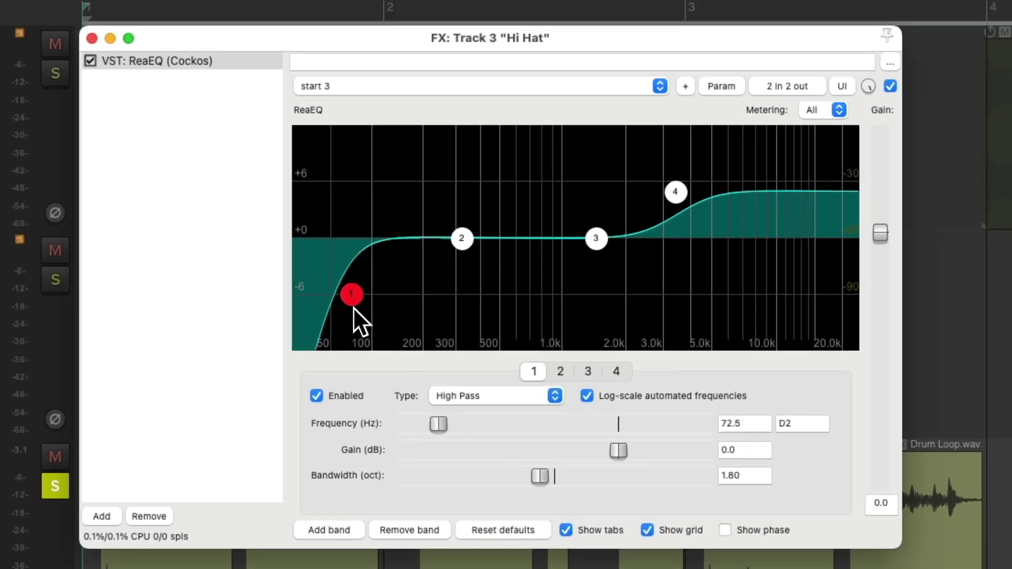
pyautogui.moveTo(353, 295); pyautogui.dragTo(414, 294)
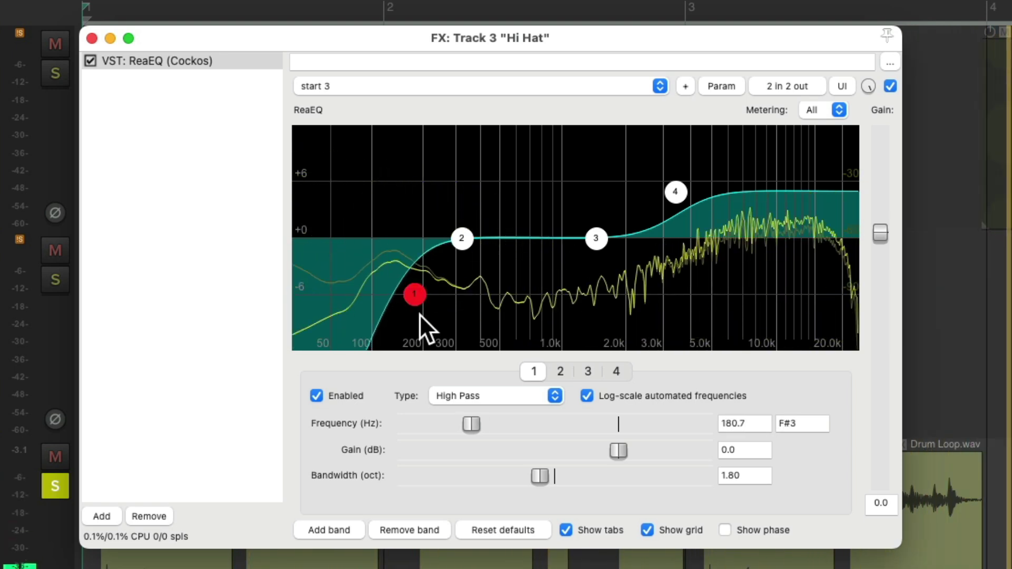
pyautogui.click(91, 38)
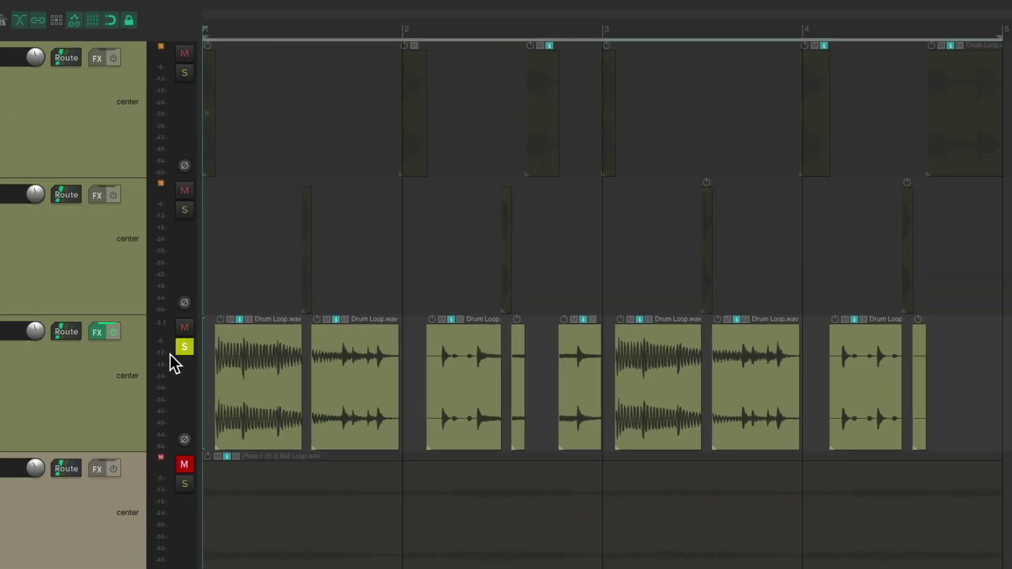
# Step: Unsolo the Hi Hat track and play the kick, snare and hi-hat tracks together
pyautogui.click(55, 486)
pyautogui.press('space')
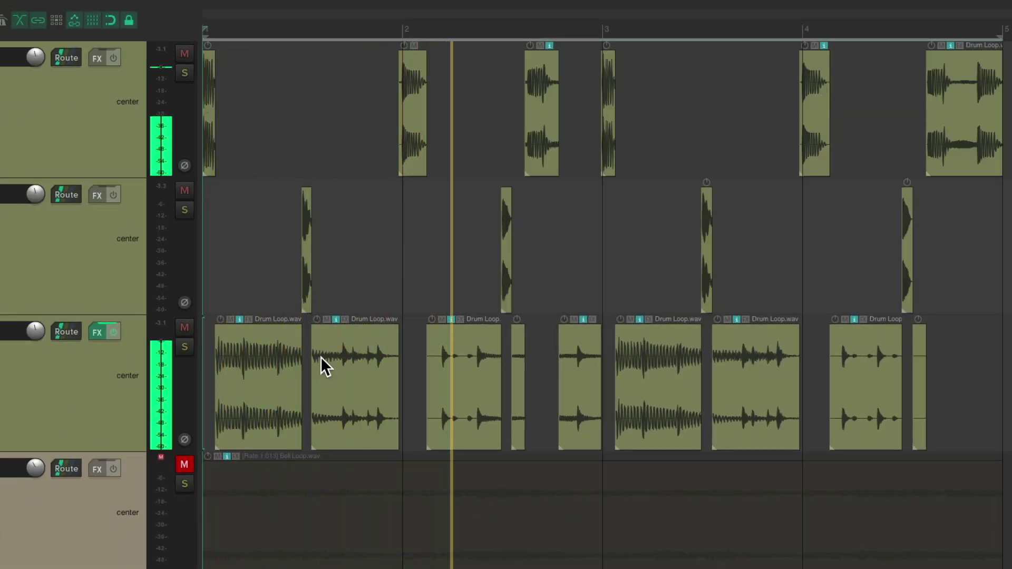
pyautogui.press('space')
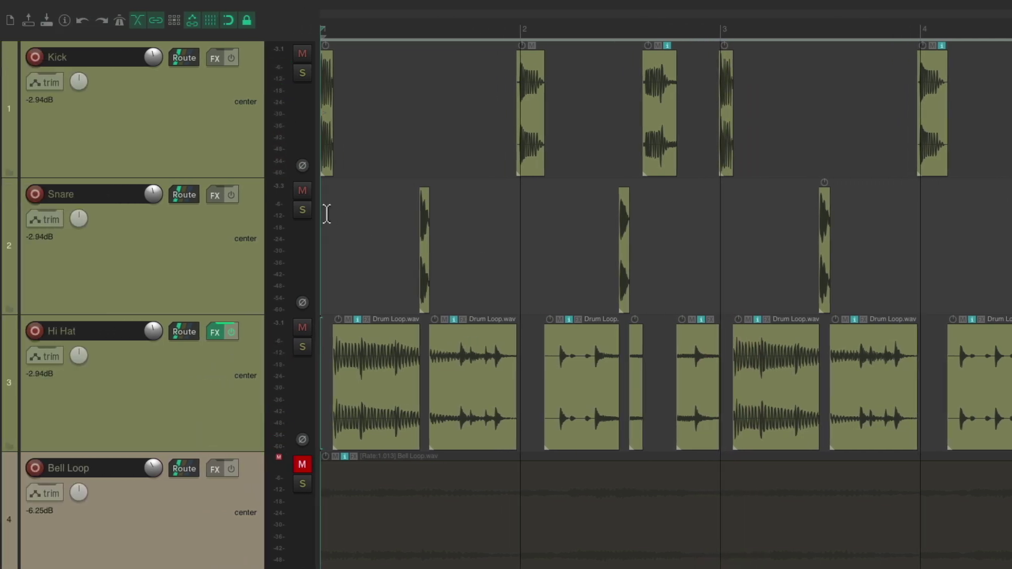
# Step: Solo the Snare track and add the ReaComp (Cockos) compressor to it
pyautogui.click(302, 210)
pyautogui.click(218, 195)
pyautogui.write('comp')
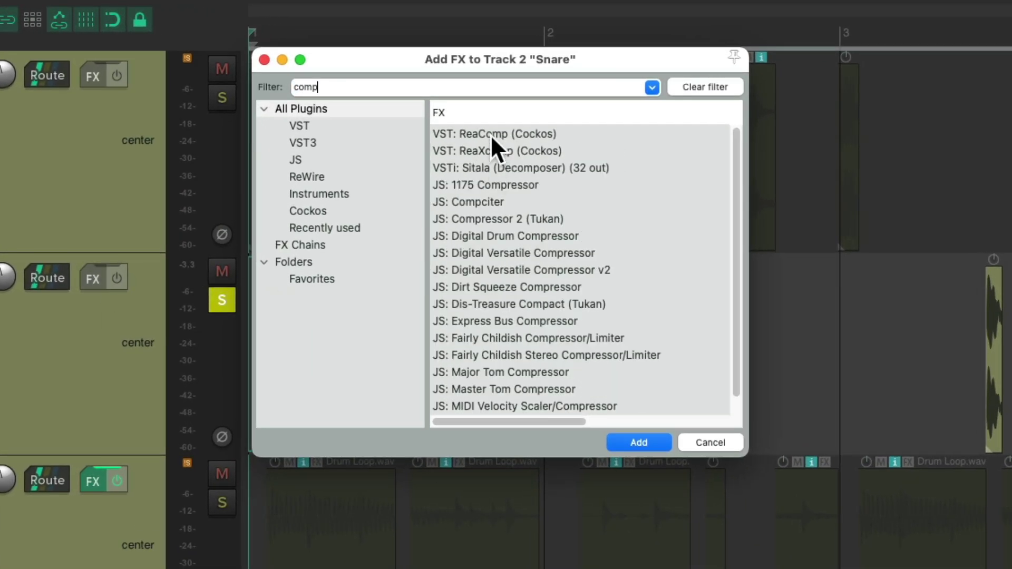
pyautogui.doubleClick(491, 134)
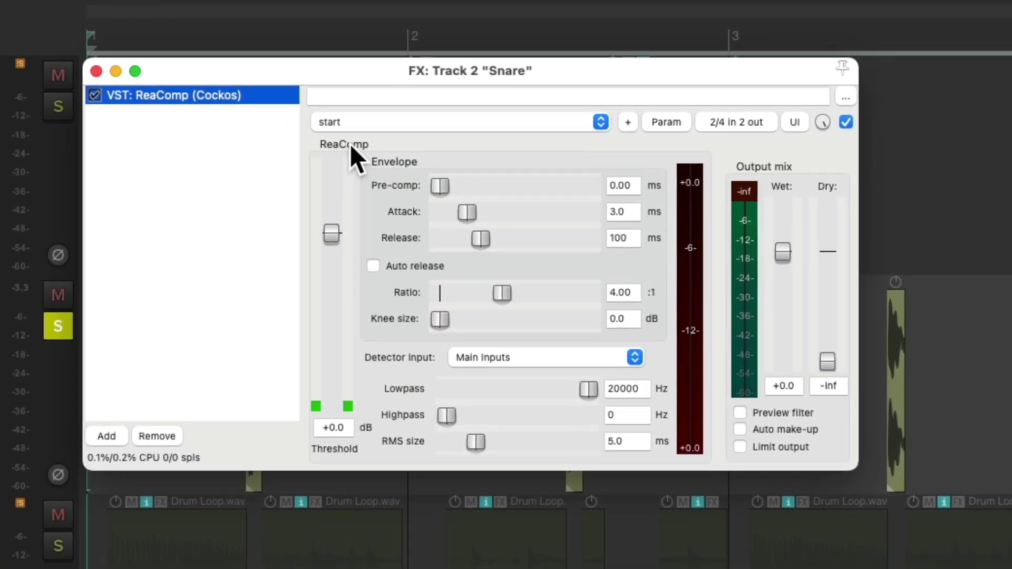
# Step: Enable Auto make-up on the snare compressor, with the wet level at -3.6 dB and the threshold at -15.6 dB
pyautogui.click(740, 428)
pyautogui.moveTo(783, 252); pyautogui.dragTo(779, 270)
pyautogui.moveTo(331, 233); pyautogui.dragTo(337, 302)
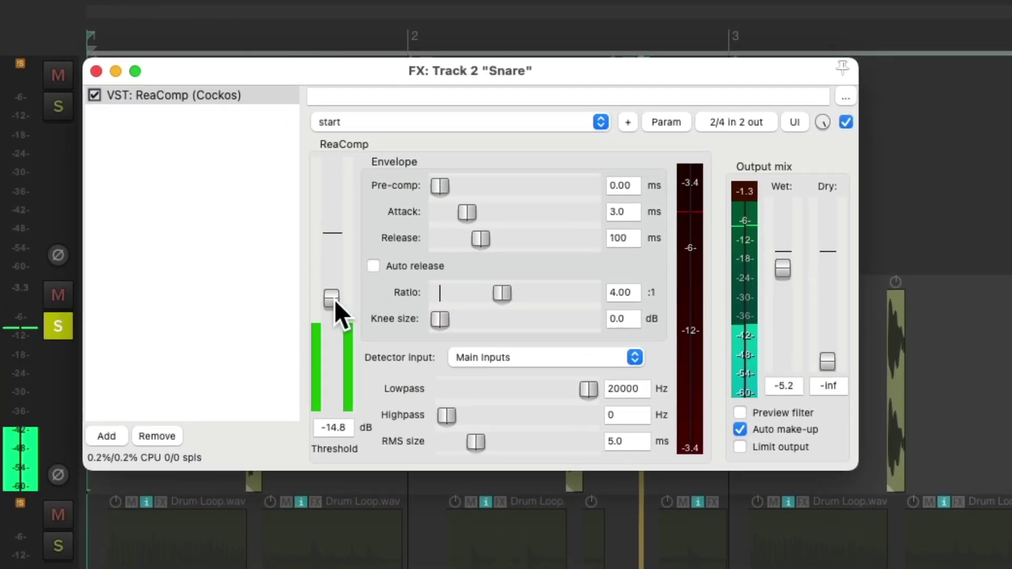
pyautogui.moveTo(780, 268); pyautogui.dragTo(783, 262)
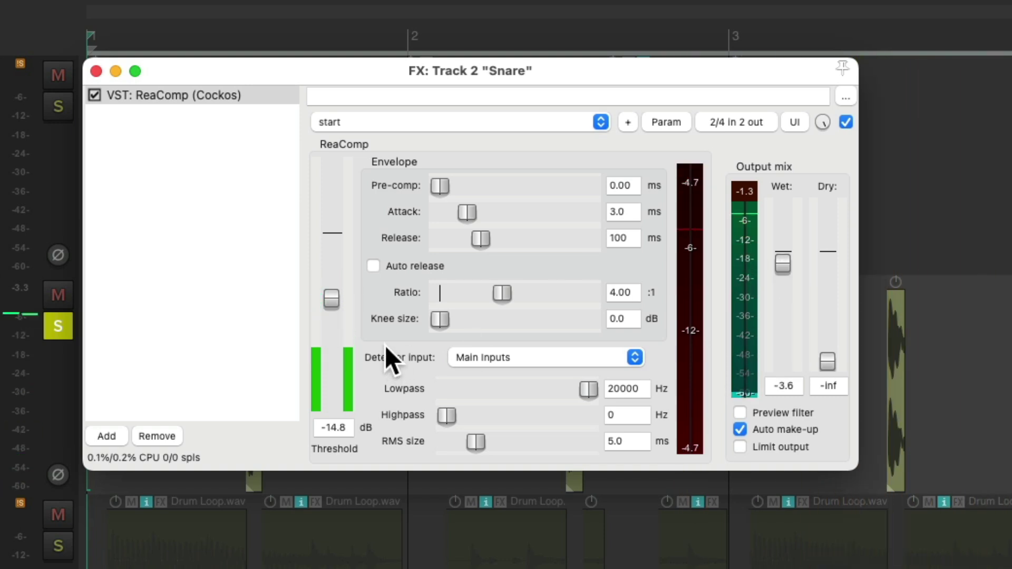
pyautogui.moveTo(330, 297); pyautogui.dragTo(331, 300)
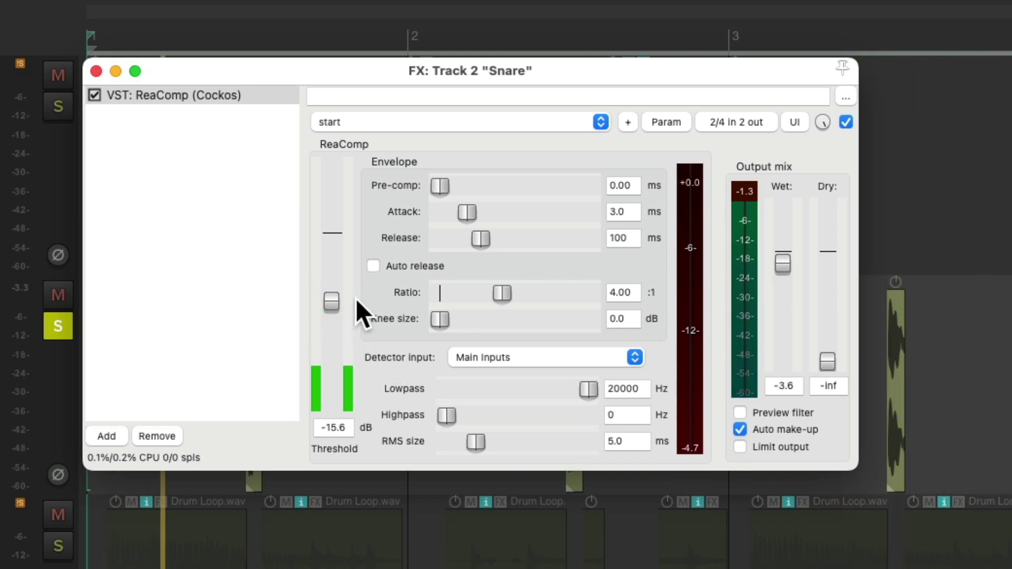
# Step: Add the ReaEQ (Cockos) plug-in after the compressor on the Snare track
pyautogui.doubleClick(204, 237)
pyautogui.write('eq')
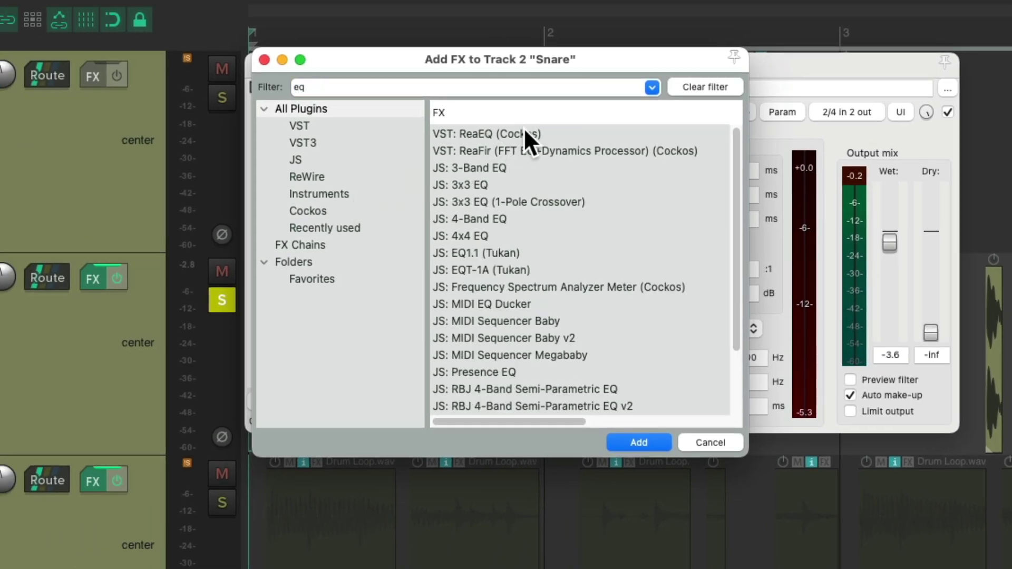
pyautogui.doubleClick(525, 133)
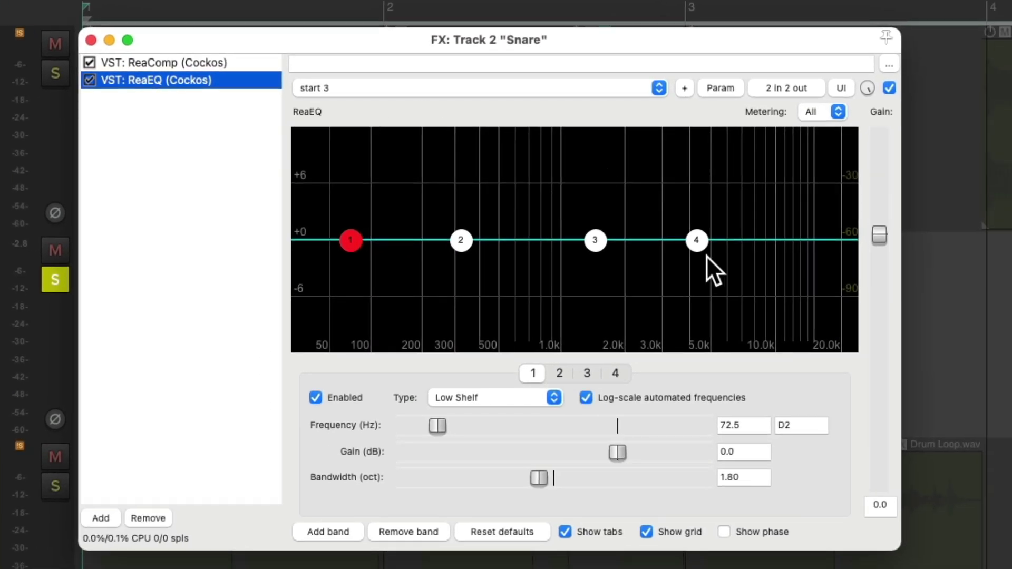
# Step: Slightly boost the snare's high shelf and band 3, and raise band 2 by about 2.6 dB near 247 Hz
pyautogui.moveTo(696, 240); pyautogui.dragTo(679, 216)
pyautogui.moveTo(595, 240); pyautogui.dragTo(614, 233)
pyautogui.moveTo(460, 242); pyautogui.dragTo(439, 222)
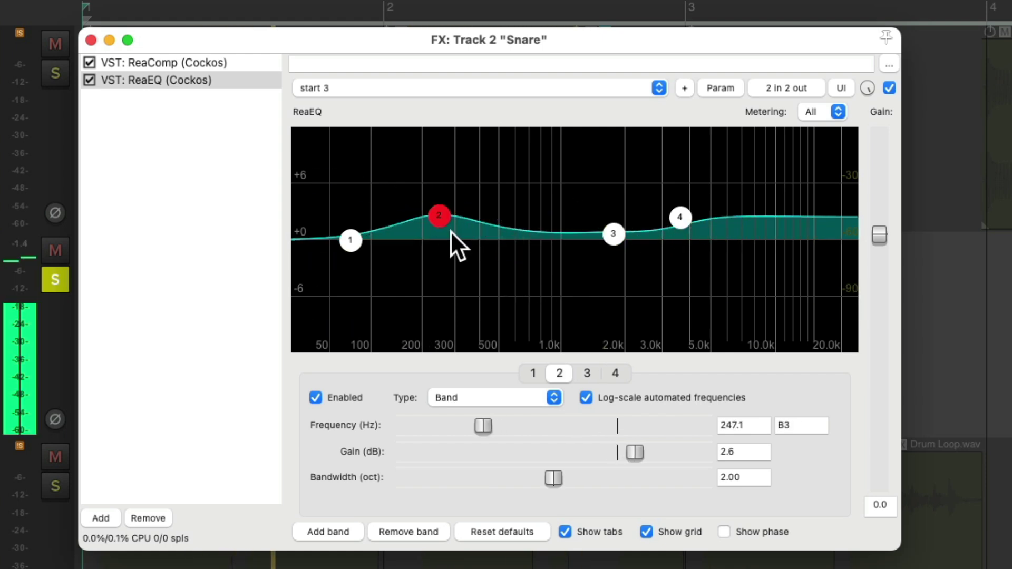
pyautogui.click(92, 40)
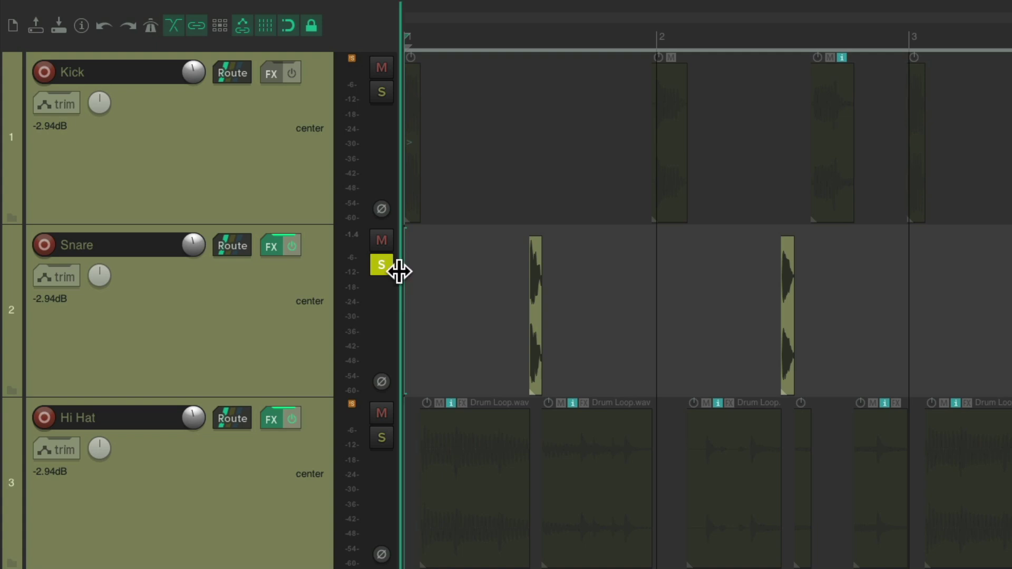
# Step: Duplicate the Snare track with its items and effects
pyautogui.click(161, 210)
pyautogui.rightClick(275, 340)
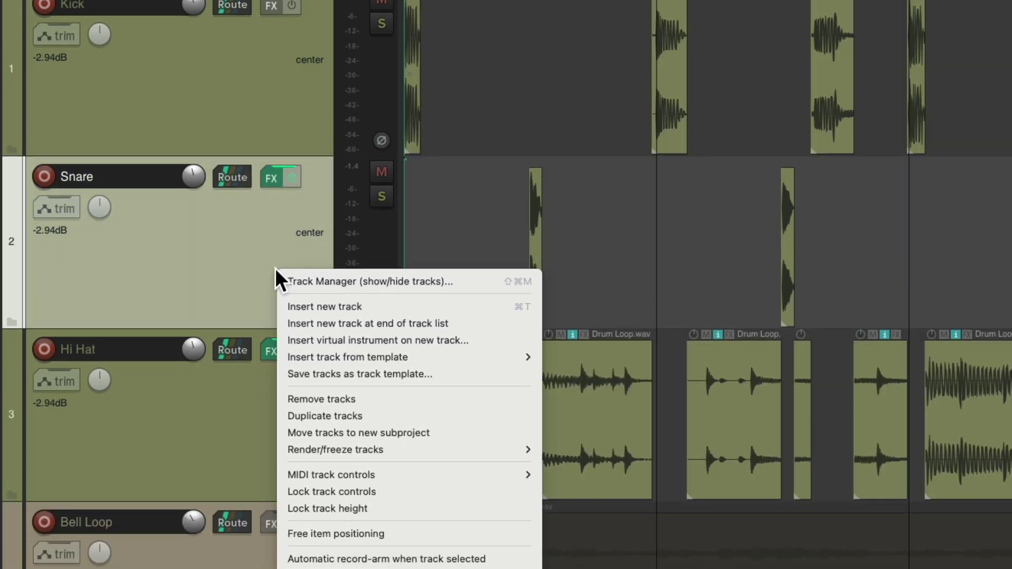
pyautogui.click(296, 353)
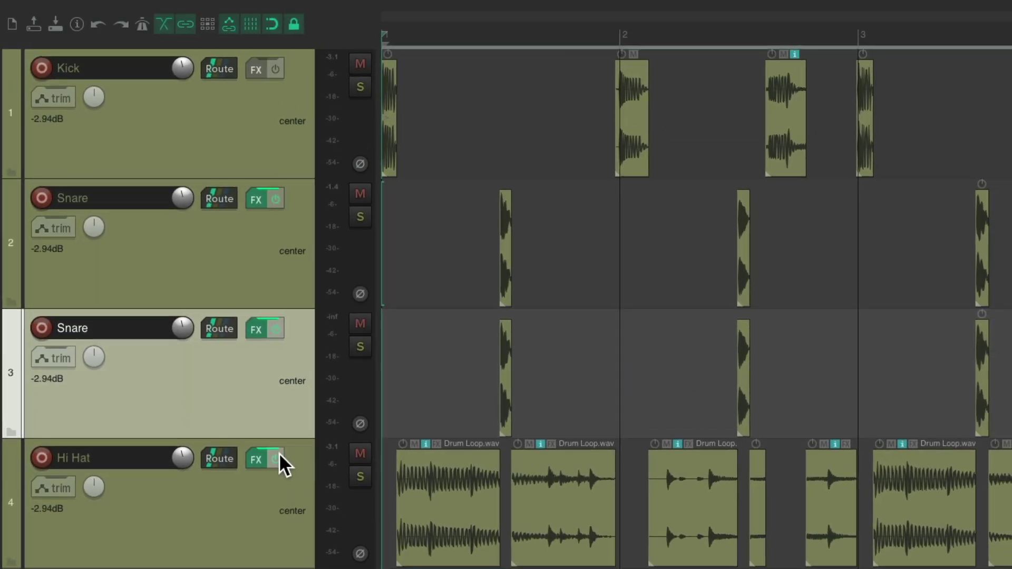
# Step: Select all items on the duplicated Snare track and open the Snares folder in the Media Explorer
pyautogui.doubleClick(246, 376)
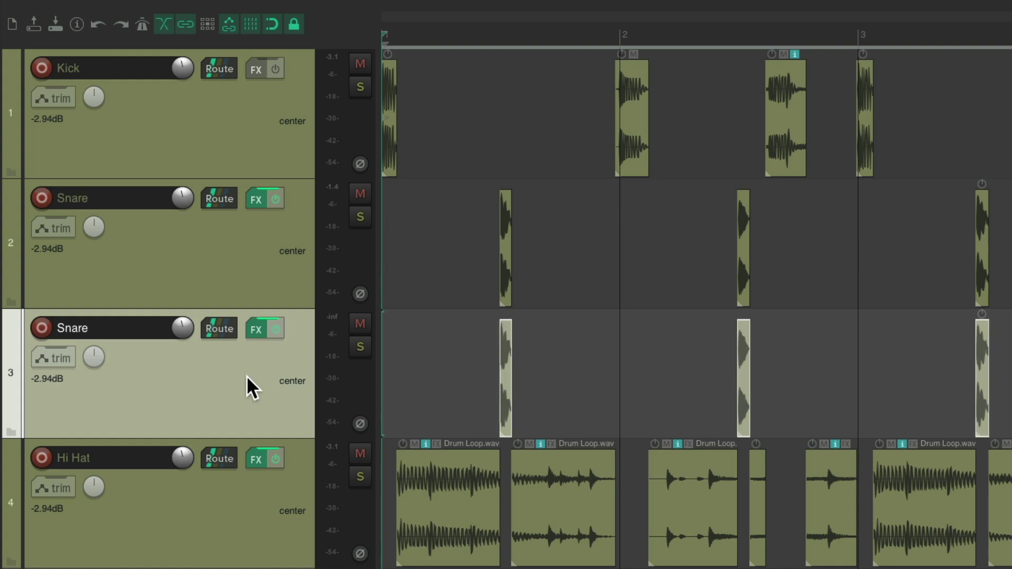
pyautogui.moveTo(256, 3)
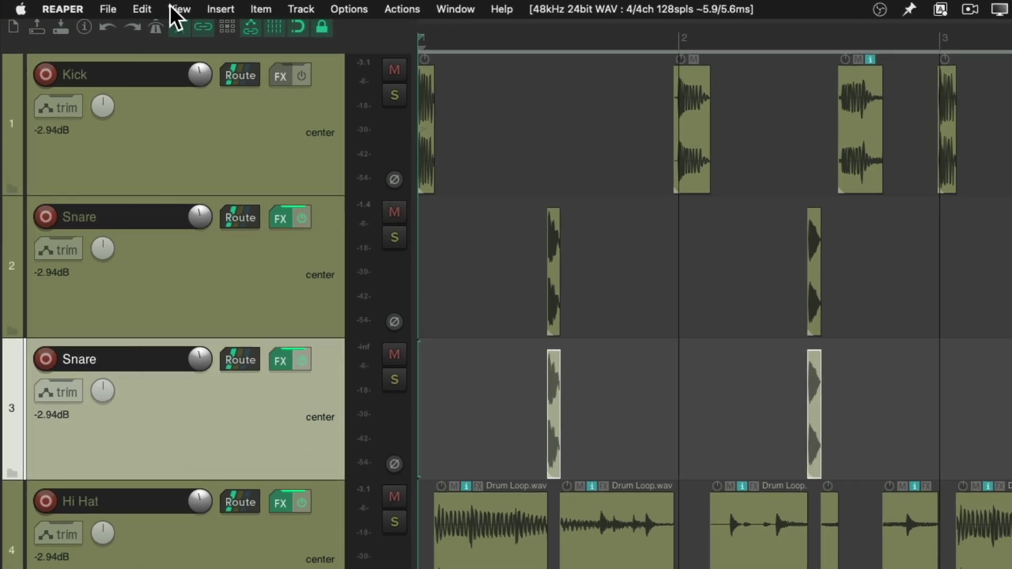
pyautogui.click(179, 8)
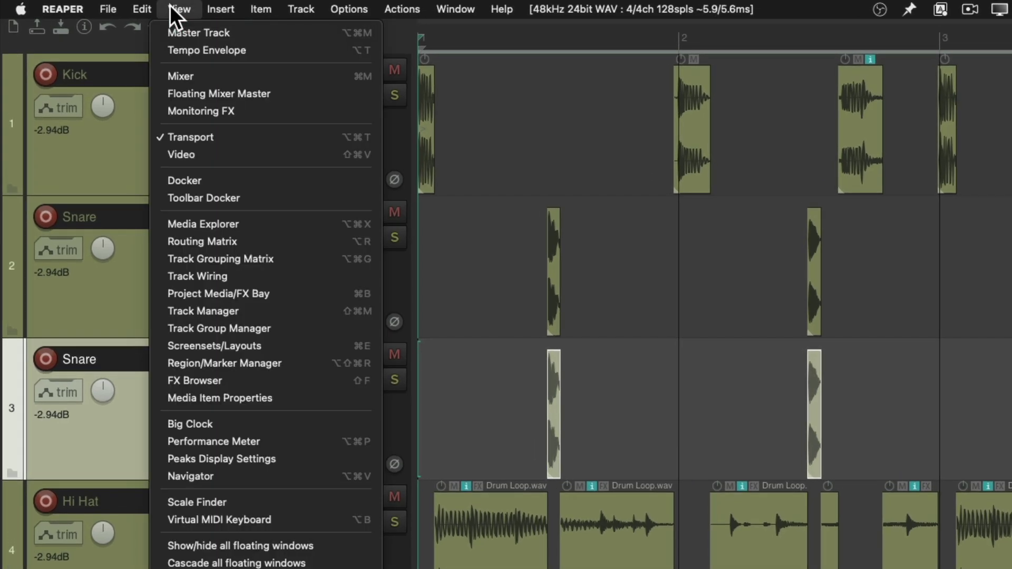
pyautogui.click(159, 223)
pyautogui.click(239, 226)
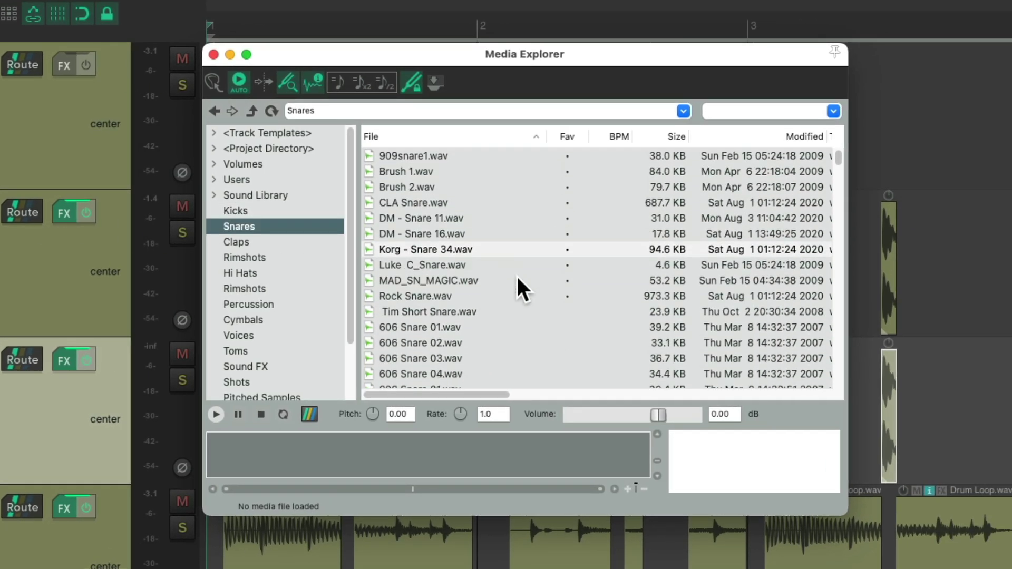
# Step: Preview Korg - Snare 34.wav and replace the media source of the selected snare items with it
pyautogui.click(489, 249)
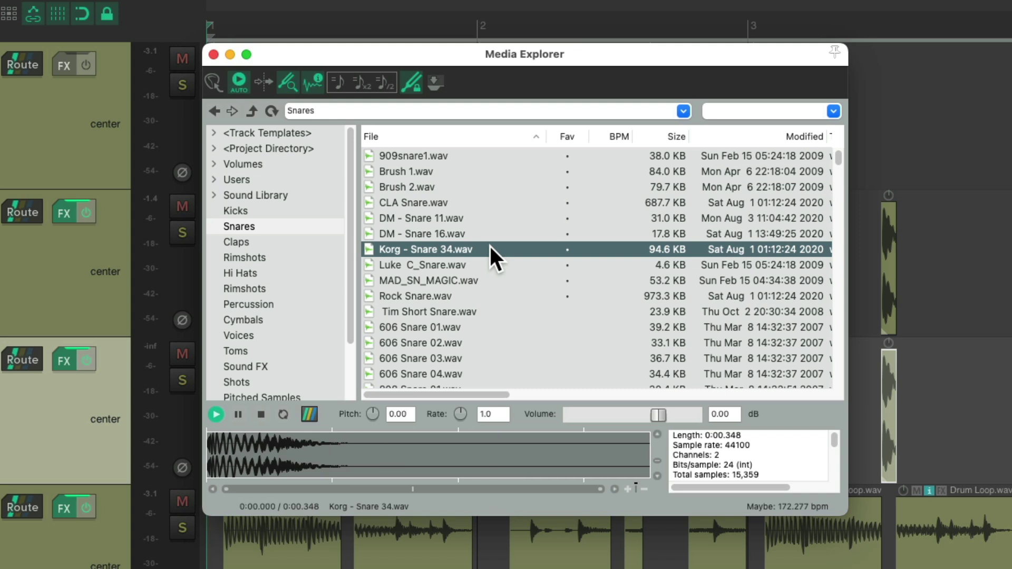
pyautogui.rightClick(490, 247)
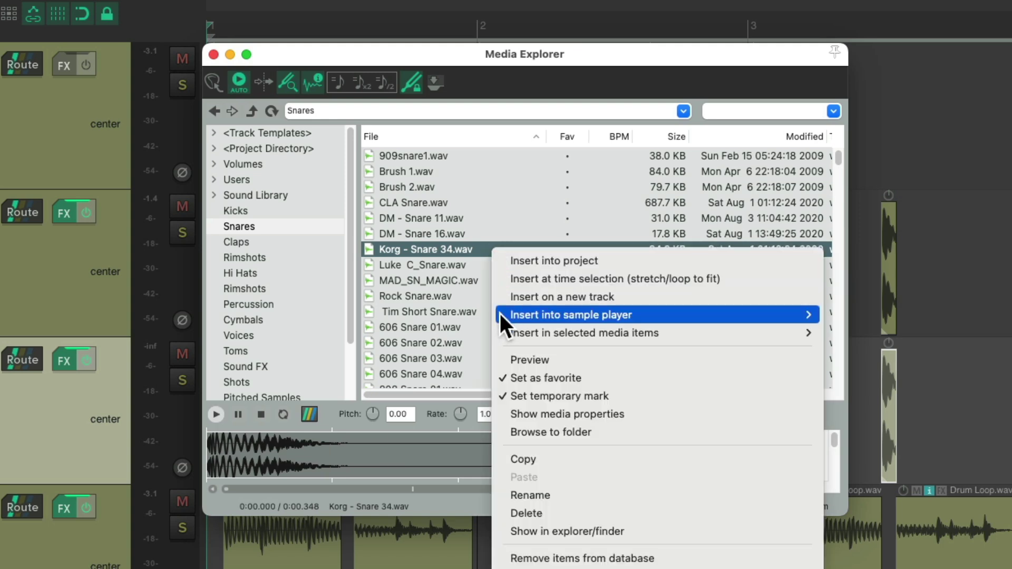
pyautogui.moveTo(501, 335)
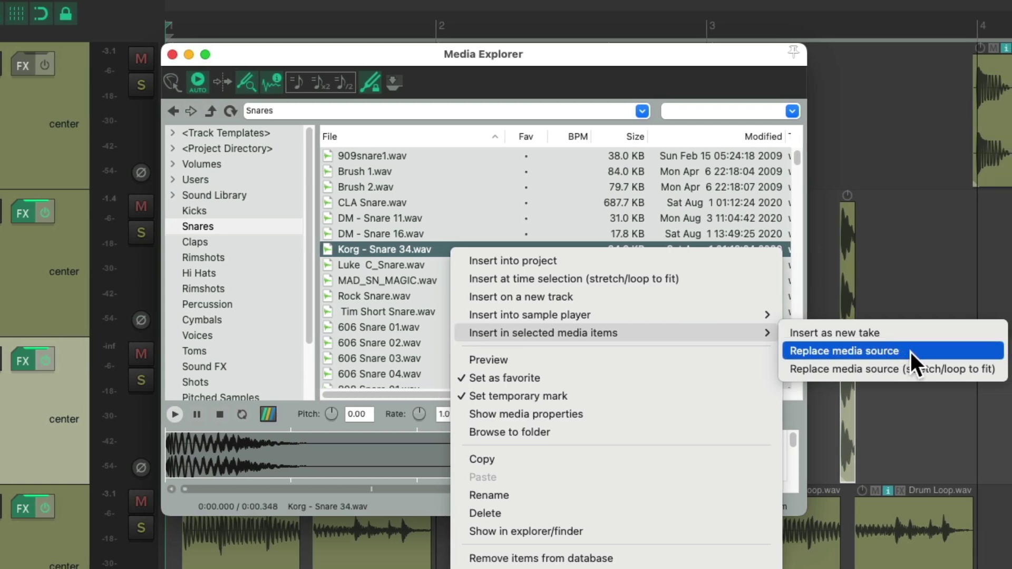
pyautogui.click(910, 352)
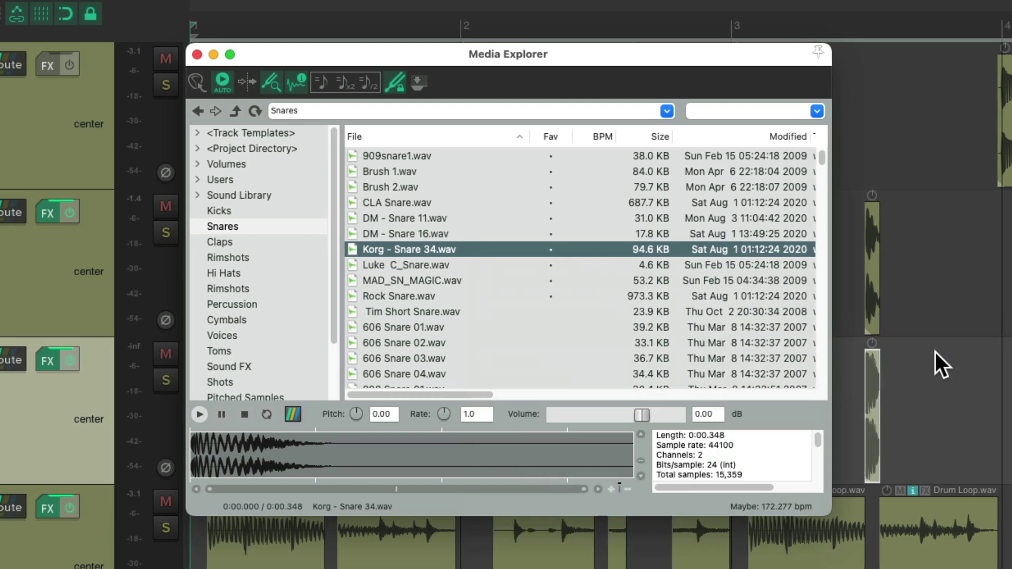
pyautogui.click(213, 55)
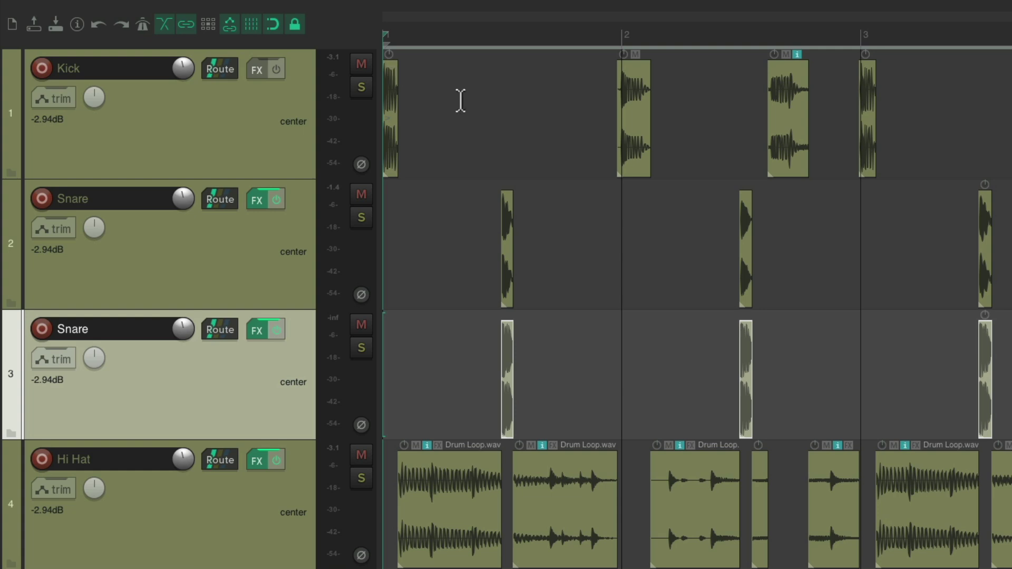
# Step: Extend the selected Korg snare items to the sample's full length and remove their fade-ins and fade-outs
pyautogui.scroll(10, 500, 380)
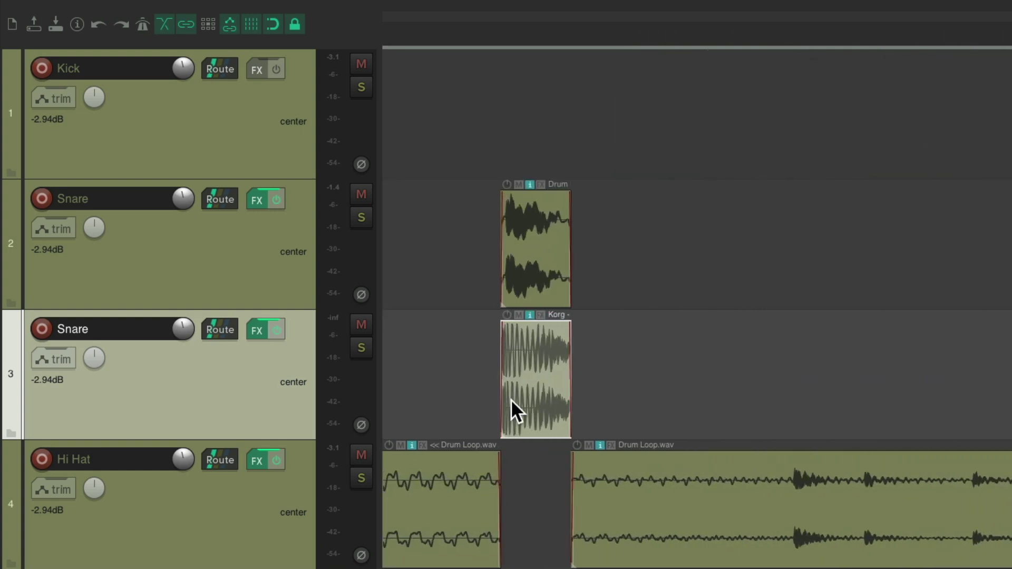
pyautogui.moveTo(622, 398); pyautogui.dragTo(762, 384)
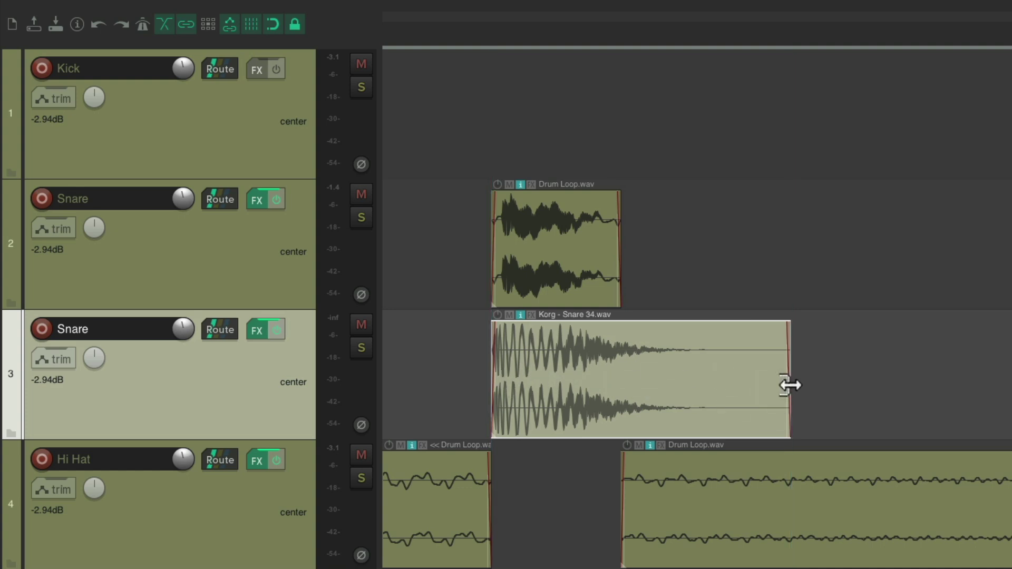
pyautogui.hotkey('shift', '/')
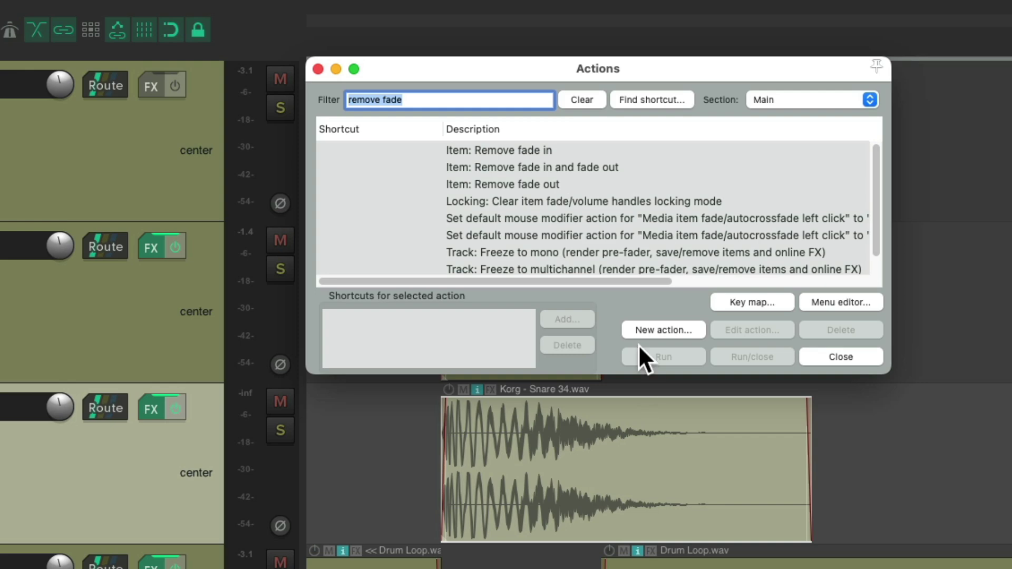
pyautogui.click(612, 168)
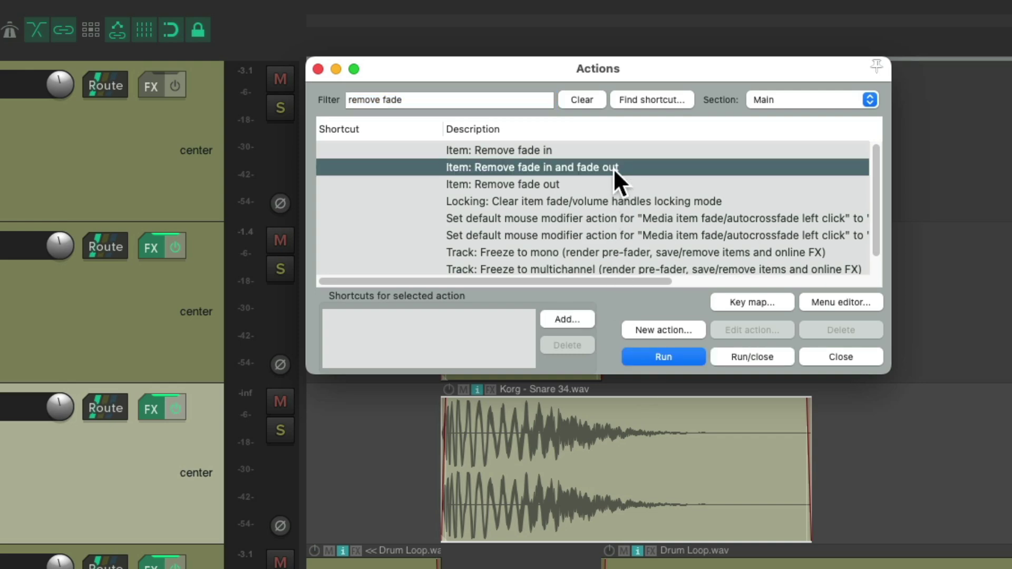
pyautogui.doubleClick(644, 168)
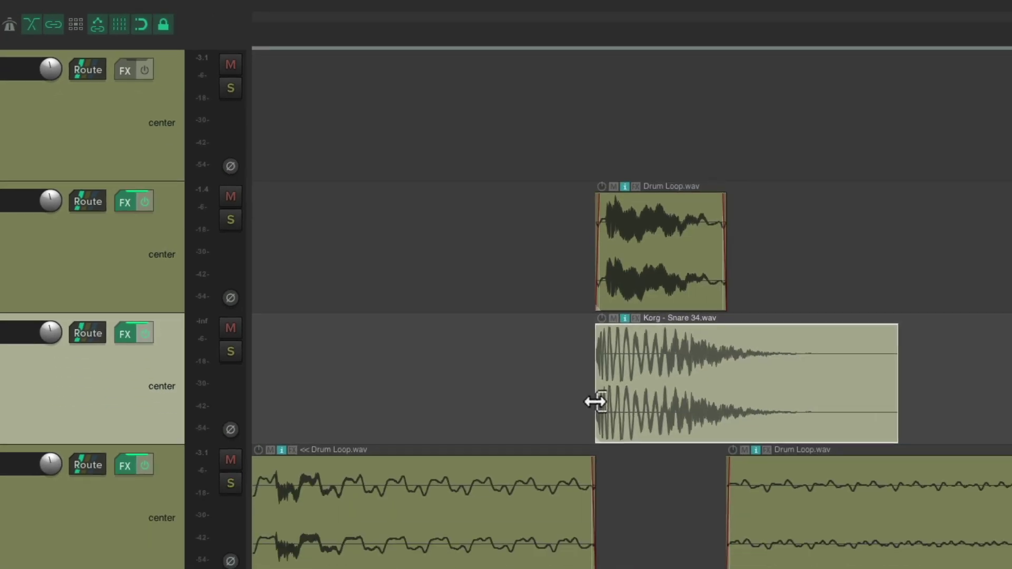
# Step: Turn off locking and move the first Korg snare item to line up with the original snare's transient above it
pyautogui.scroll(8, 442, 489)
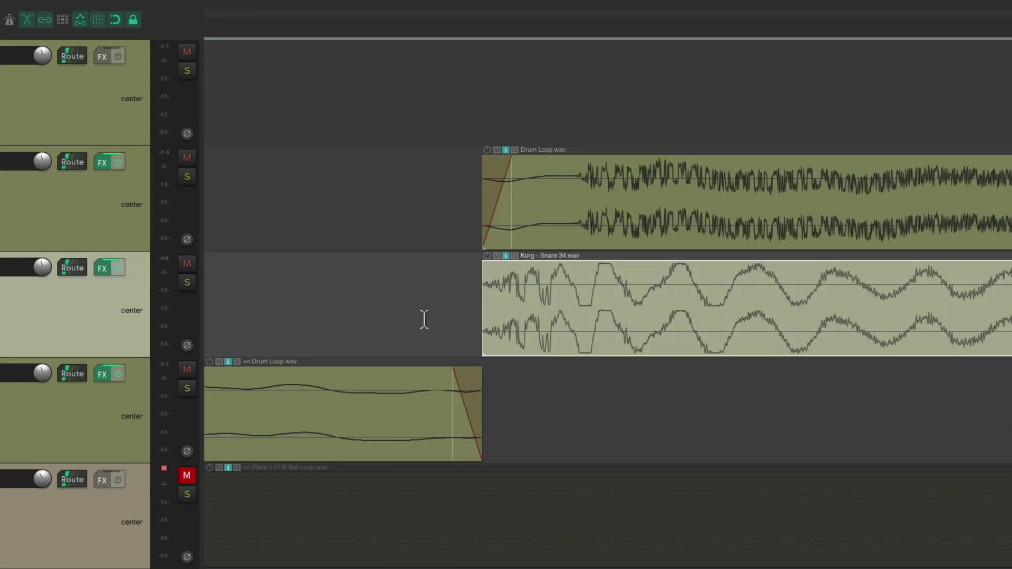
pyautogui.hscroll(3, 424, 319)
pyautogui.press('l')
pyautogui.moveTo(489, 309); pyautogui.dragTo(578, 333)
pyautogui.scroll(5, 492, 323)
pyautogui.scroll(-6, 500, 319)
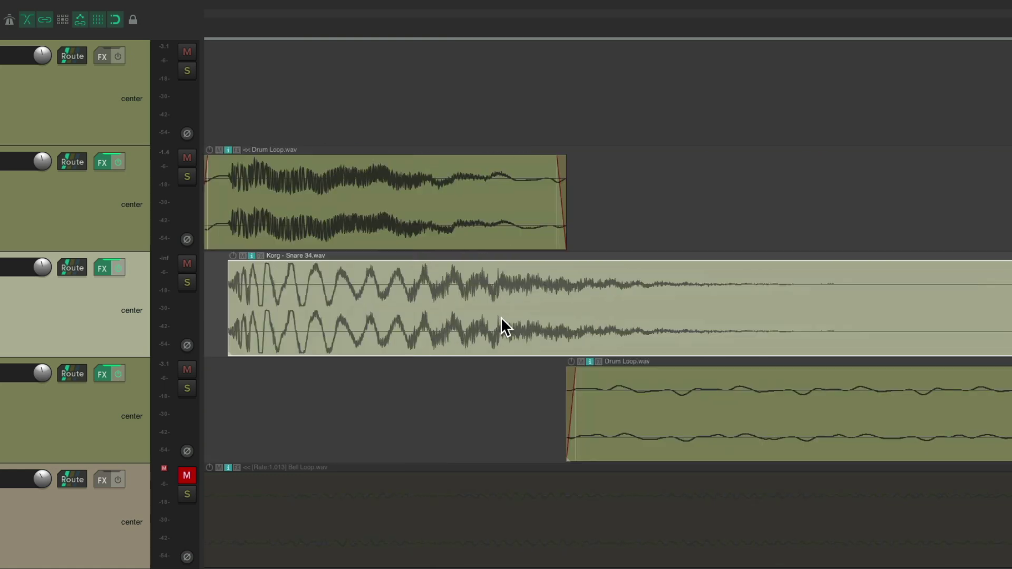
# Step: Move the second Korg snare item to line up with the transient of the second original snare hit
pyautogui.scroll(4, 501, 319)
pyautogui.scroll(5, 465, 310)
pyautogui.click(316, 302)
pyautogui.scroll(3, 316, 302)
pyautogui.moveTo(316, 302); pyautogui.dragTo(498, 288)
pyautogui.scroll(-8, 486, 300)
pyautogui.scroll(-2, 486, 309)
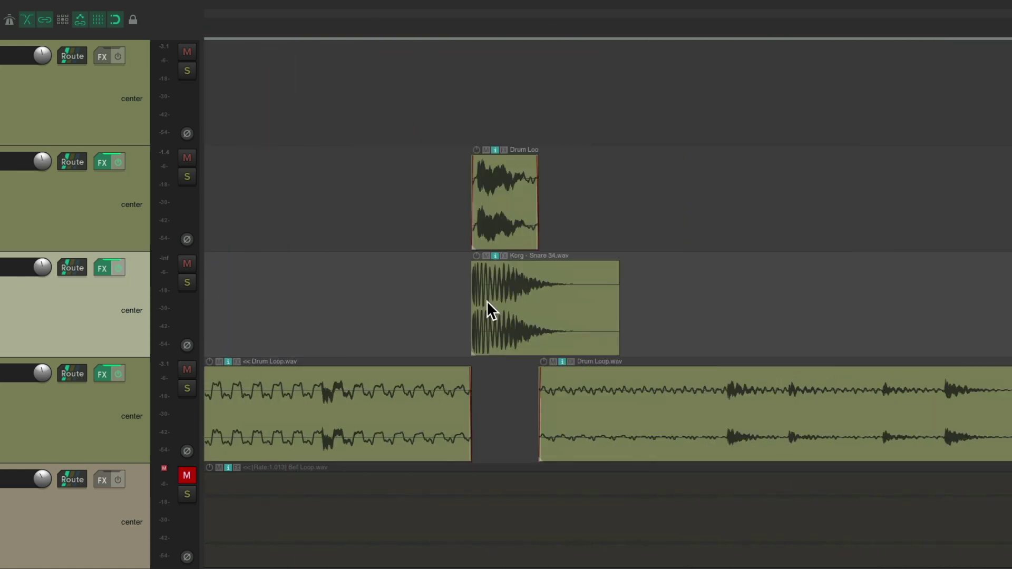
# Step: Align the third and fourth Korg snare items with the transients of the matching original snare hits
pyautogui.scroll(6, 373, 316)
pyautogui.moveTo(373, 316); pyautogui.dragTo(467, 309)
pyautogui.scroll(-3, 456, 311)
pyautogui.scroll(-8, 455, 302)
pyautogui.scroll(5, 582, 325)
pyautogui.scroll(4, 400, 310)
pyautogui.scroll(4, 312, 311)
pyautogui.moveTo(312, 311); pyautogui.dragTo(448, 299)
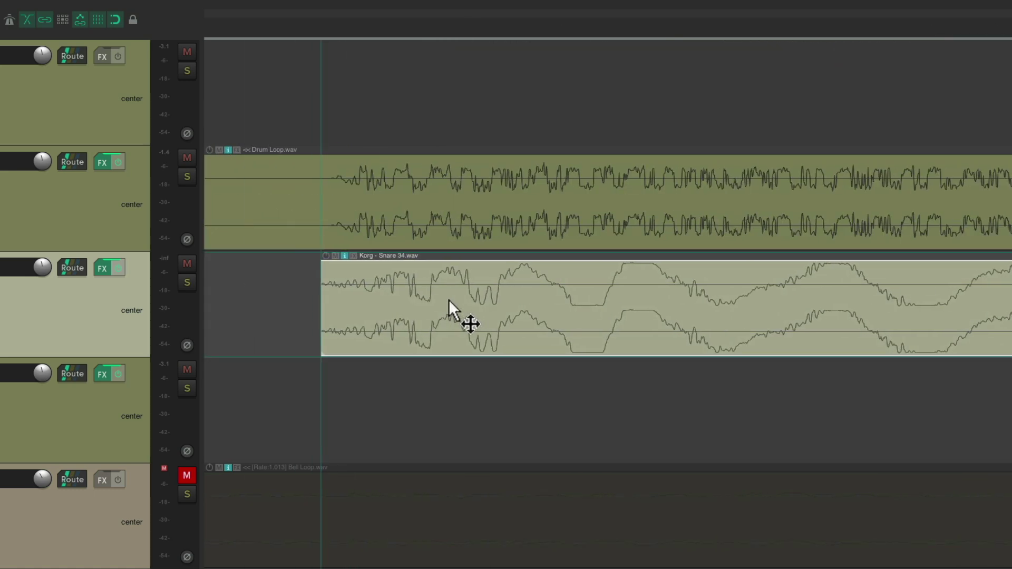
pyautogui.scroll(-8, 451, 316)
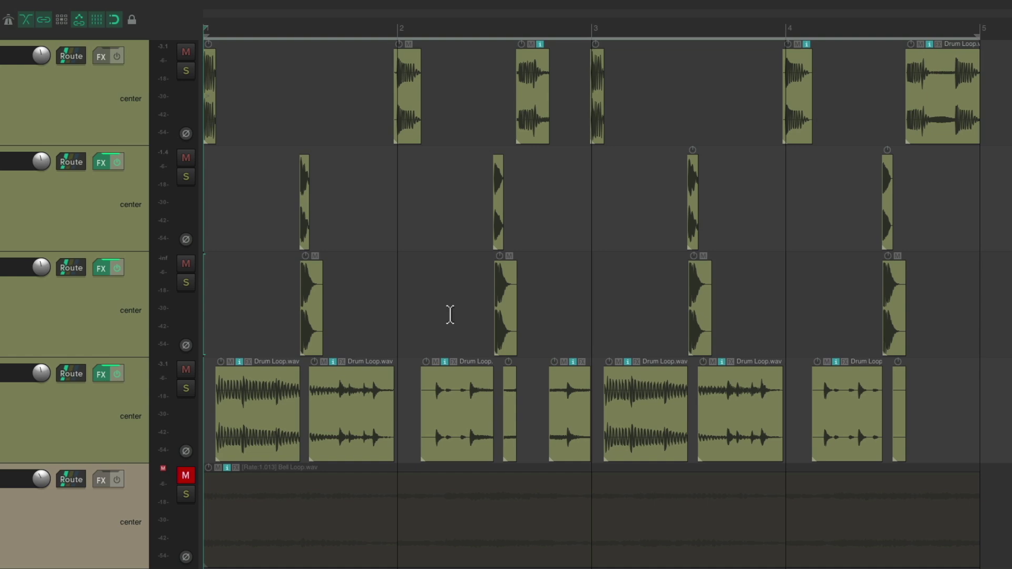
# Step: Balance the two snare tracks in the mixer during playback, setting the original to -3.33 dB and the Korg sample track to -7.03 dB
pyautogui.press('super+m')
pyautogui.press('space')
pyautogui.moveTo(526, 299); pyautogui.dragTo(513, 321)
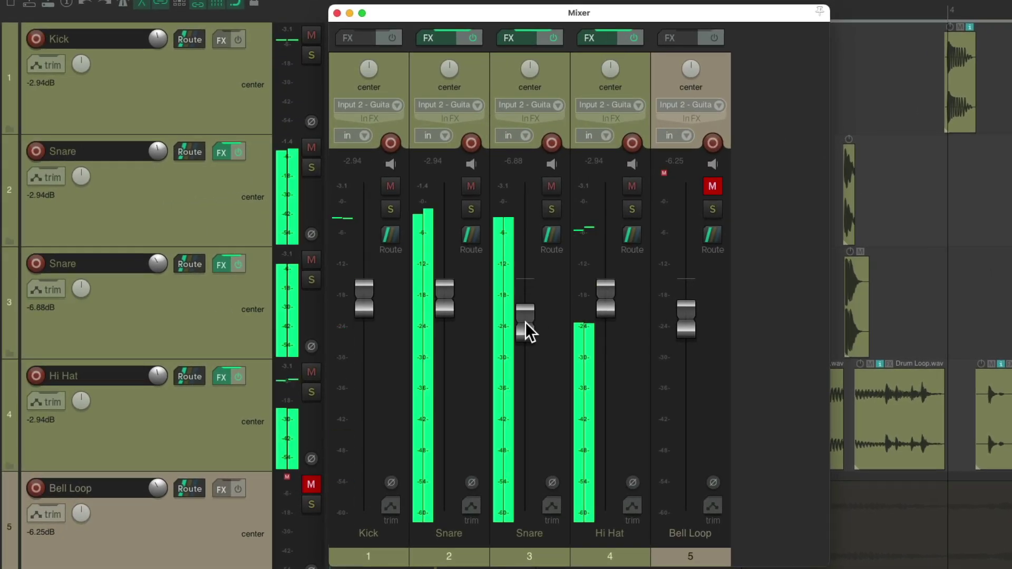
pyautogui.click(552, 210)
pyautogui.click(551, 209)
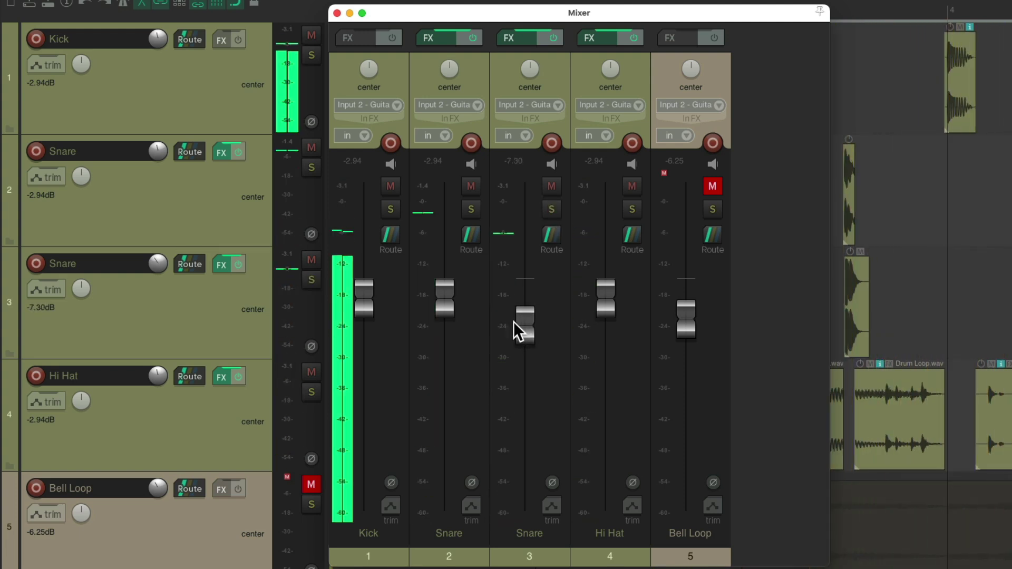
pyautogui.moveTo(444, 304); pyautogui.dragTo(445, 306)
pyautogui.moveTo(523, 333); pyautogui.dragTo(521, 328)
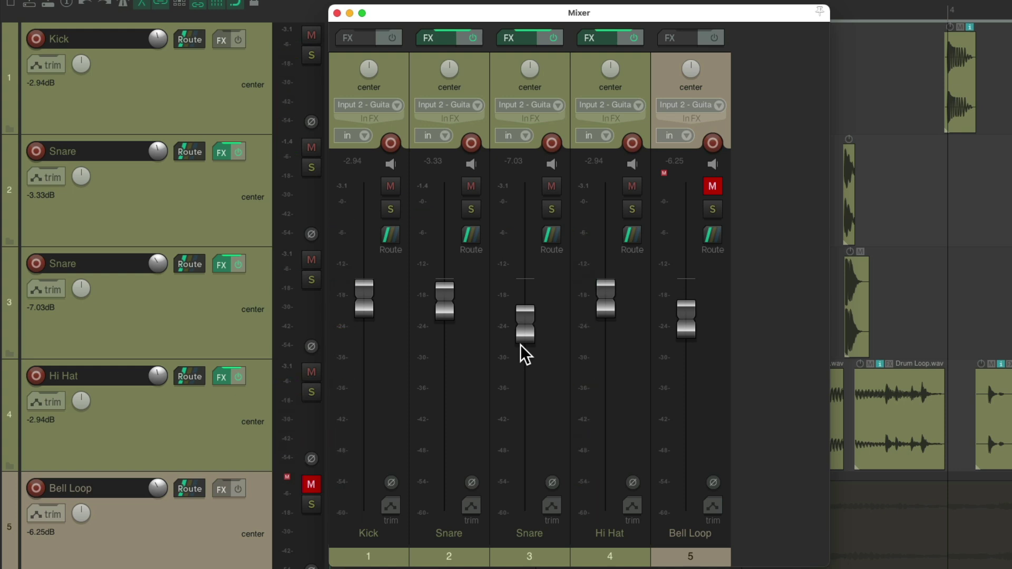
pyautogui.press('super+m')
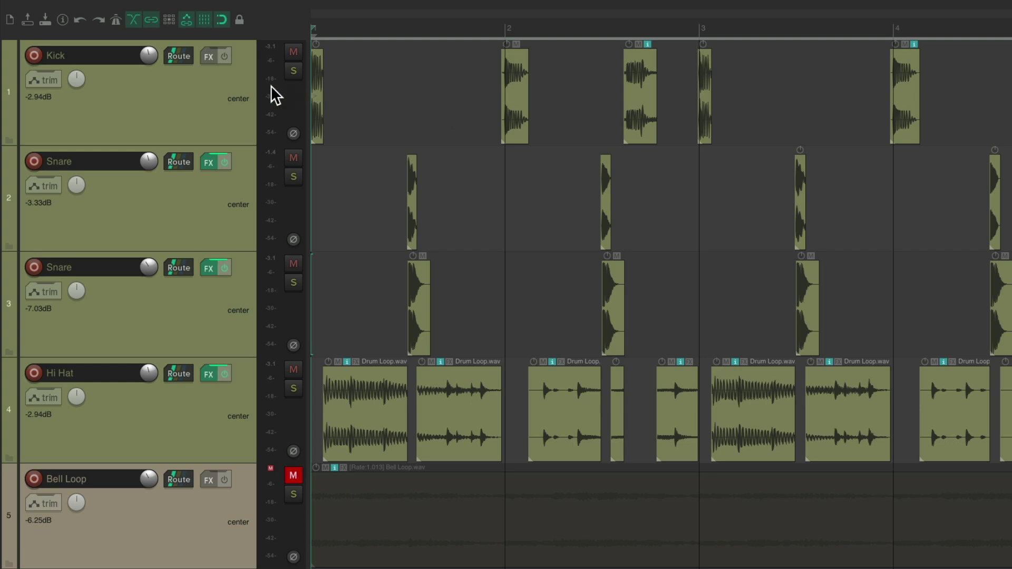
# Step: Duplicate the Kick track with its items
pyautogui.click(204, 103)
pyautogui.rightClick(204, 103)
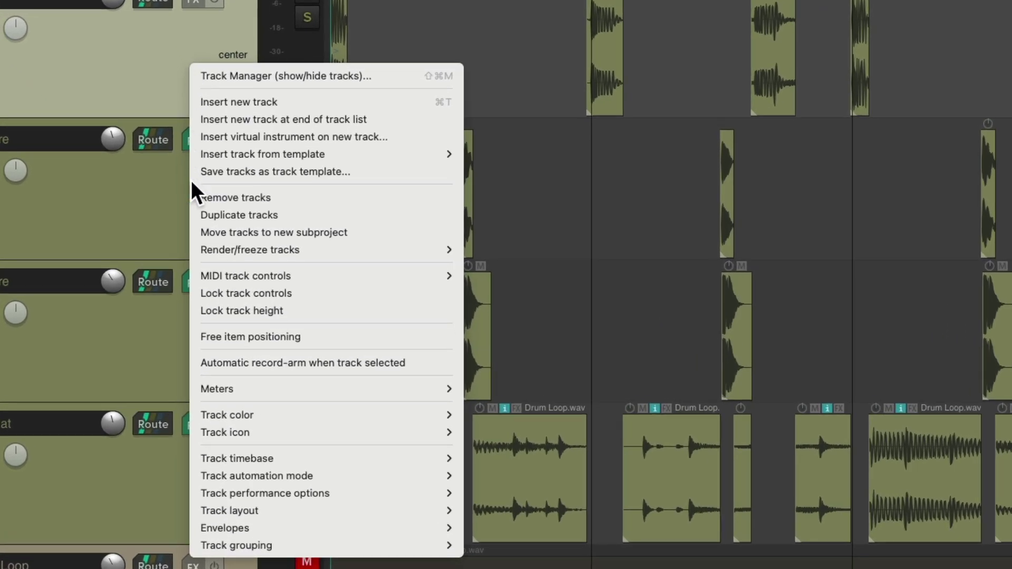
pyautogui.click(194, 210)
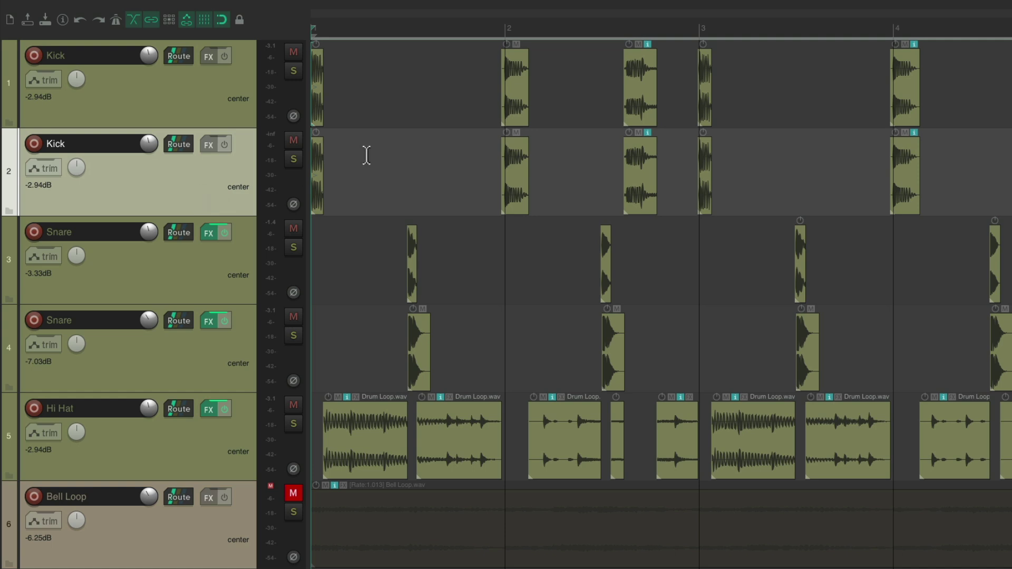
# Step: Select all items on the duplicated Kick track and browse the Kicks folder in the Media Explorer
pyautogui.doubleClick(199, 183)
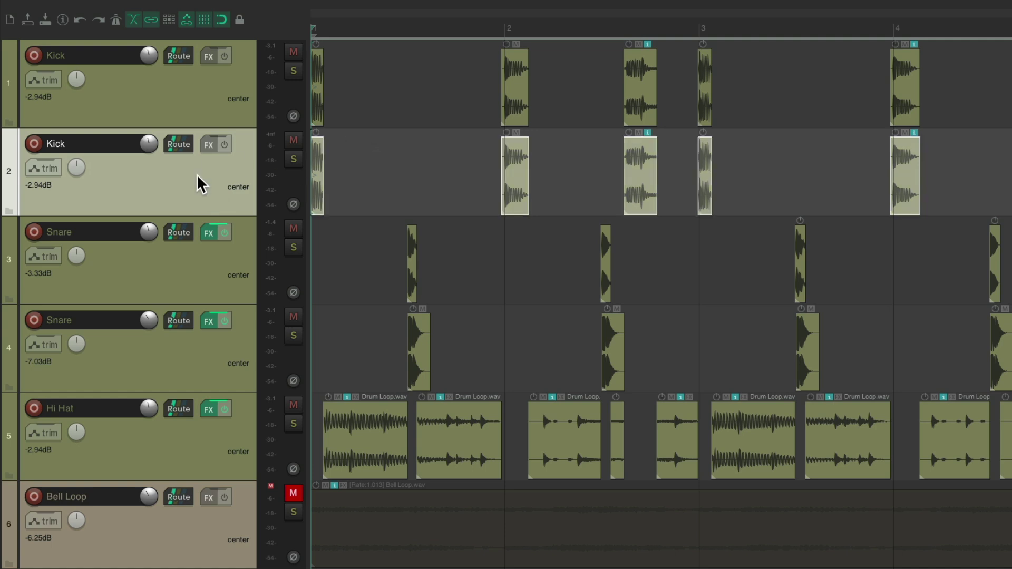
pyautogui.press('super+alt+x')
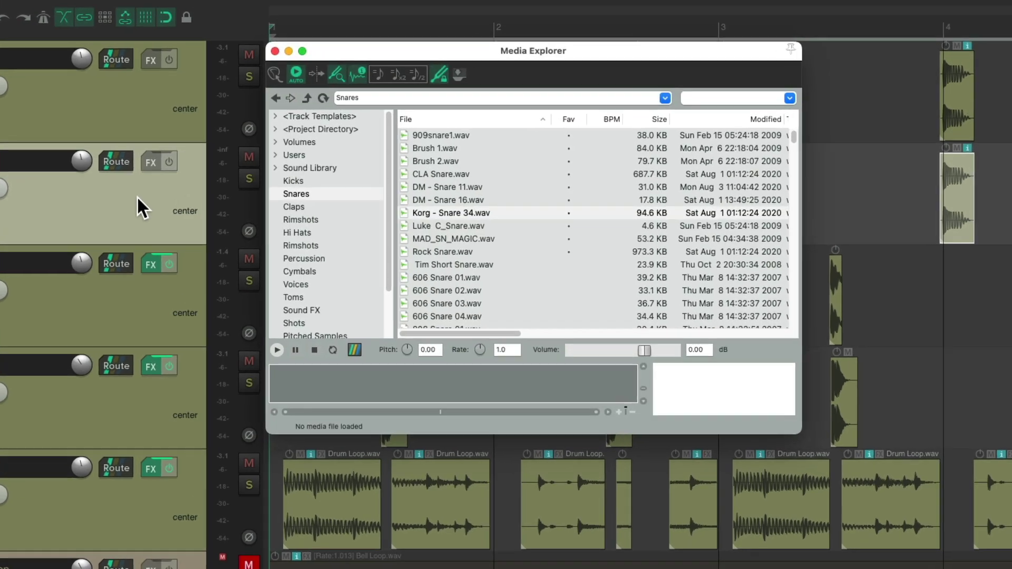
pyautogui.click(282, 210)
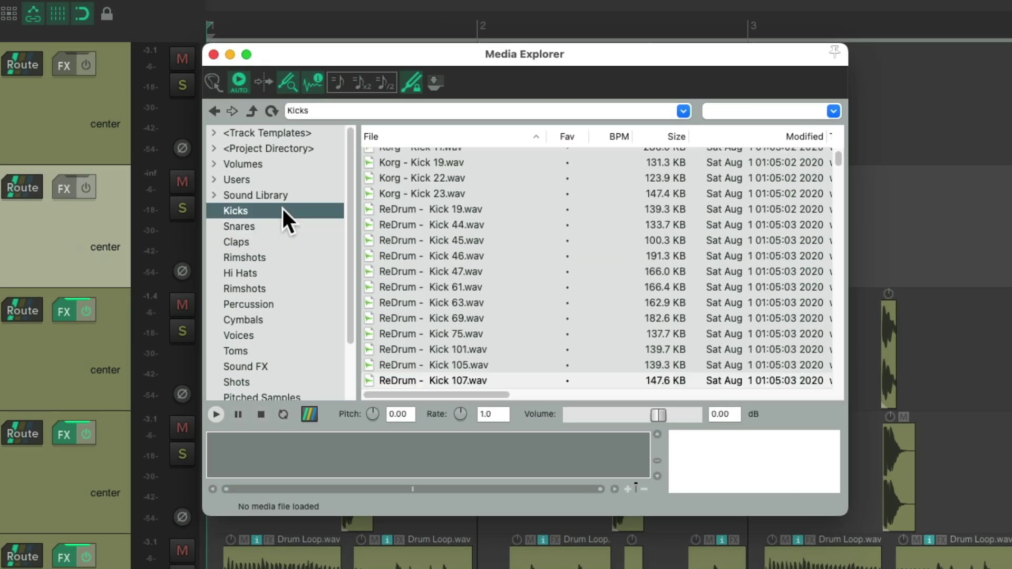
pyautogui.scroll(-8, 488, 253)
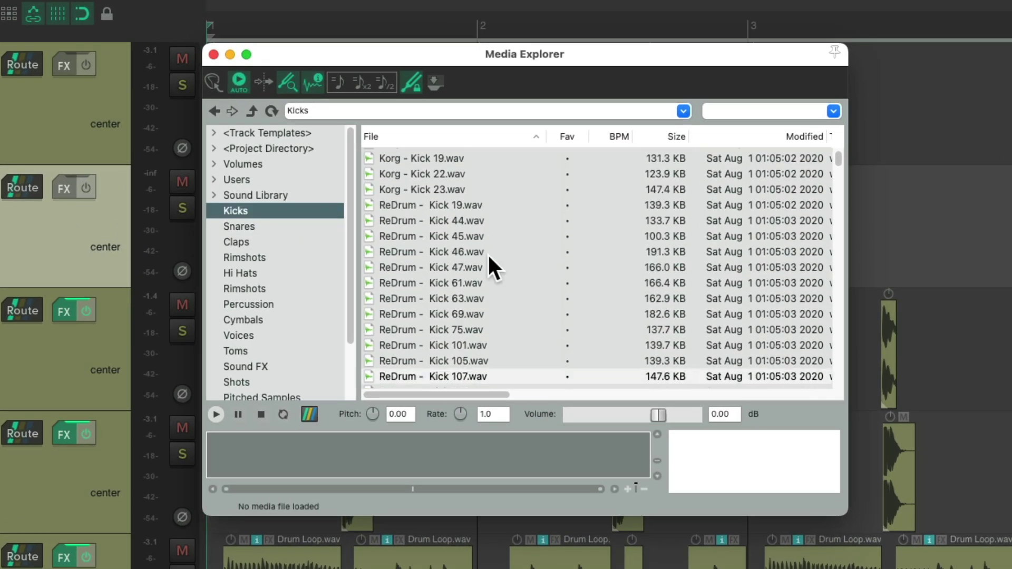
# Step: Preview ReDrum - Kick 107.wav and replace the media source of the selected kick items with it
pyautogui.click(483, 295)
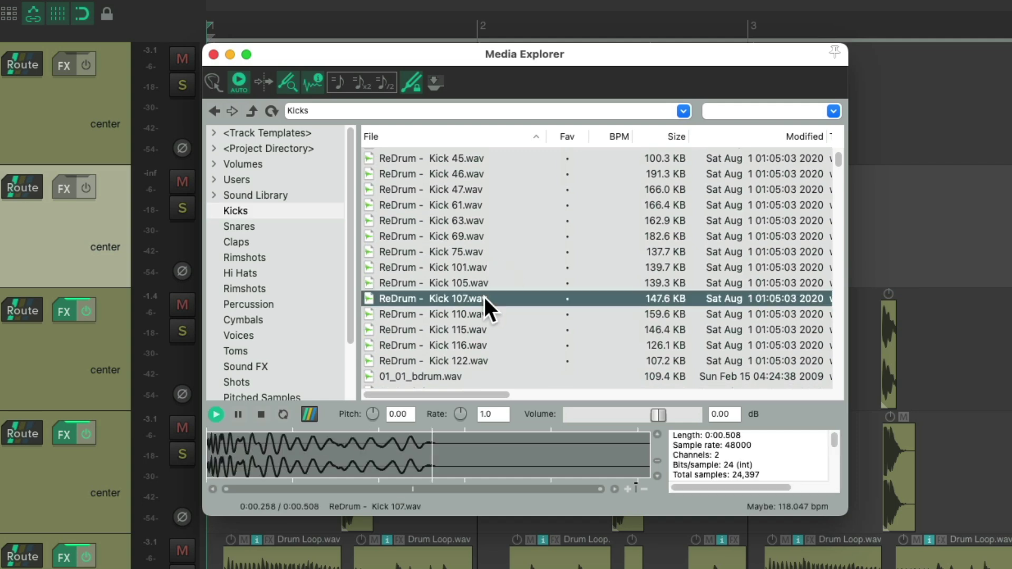
pyautogui.rightClick(483, 295)
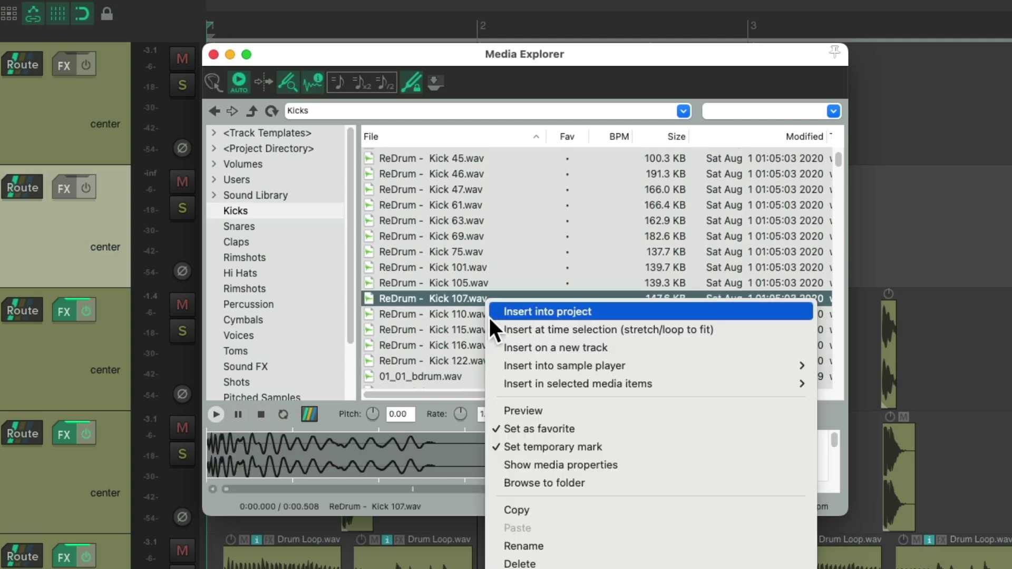
pyautogui.moveTo(499, 387)
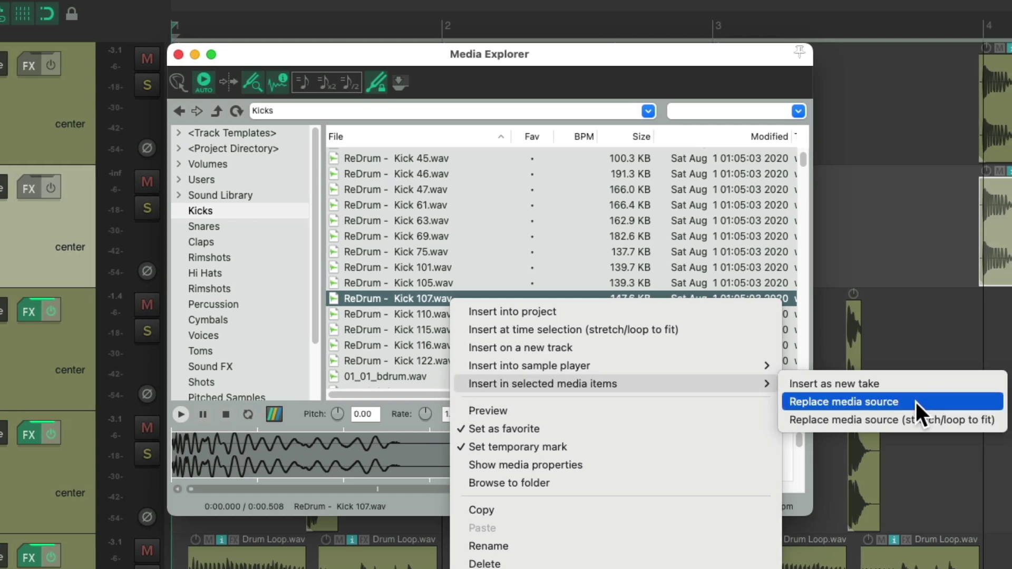
pyautogui.click(916, 403)
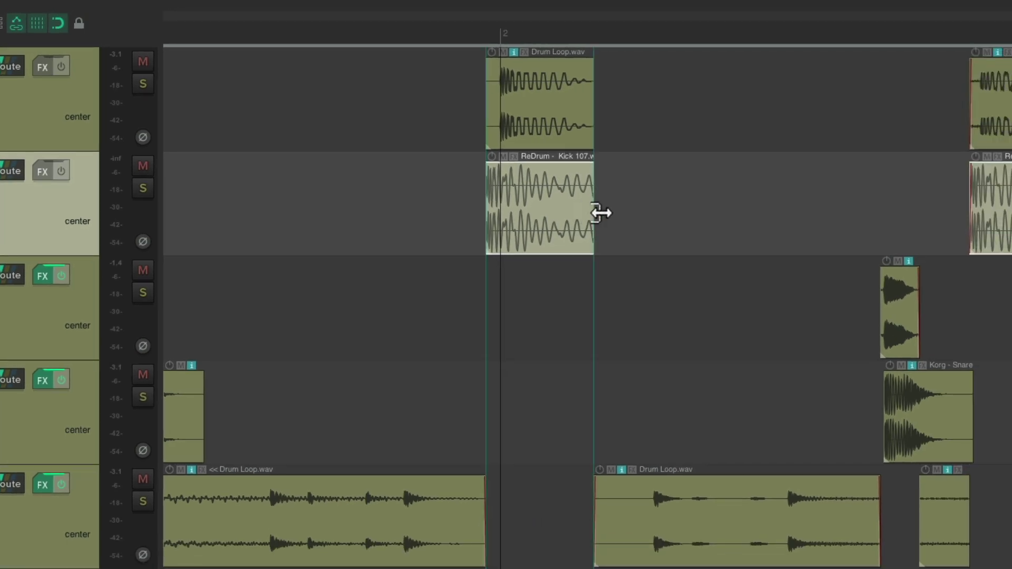
# Step: Lengthen the selected ReDrum kick items to the end of the sample and remove their fade-ins and fade-outs
pyautogui.moveTo(592, 212); pyautogui.dragTo(668, 211)
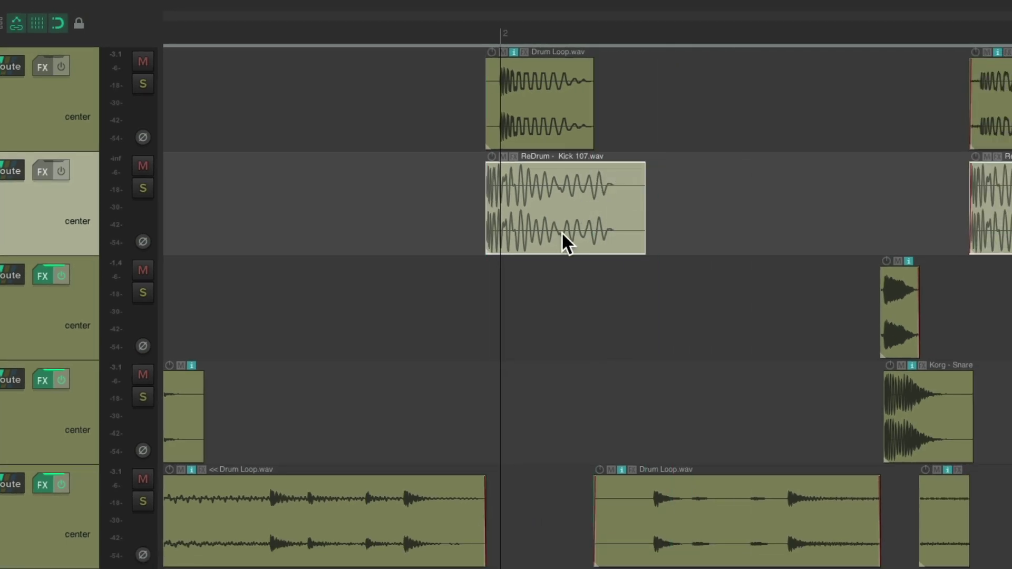
pyautogui.hotkey('shift', '/')
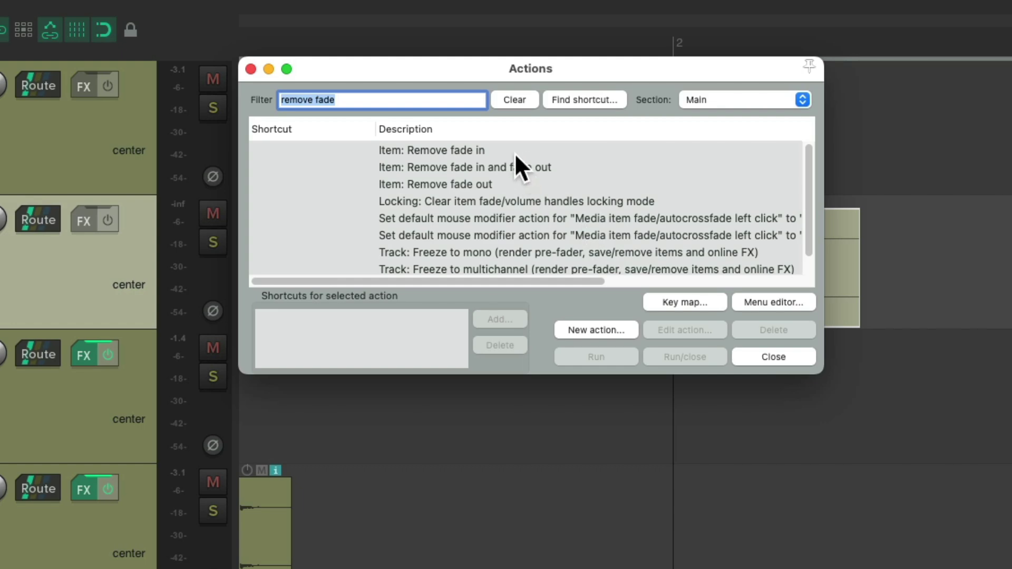
pyautogui.click(513, 166)
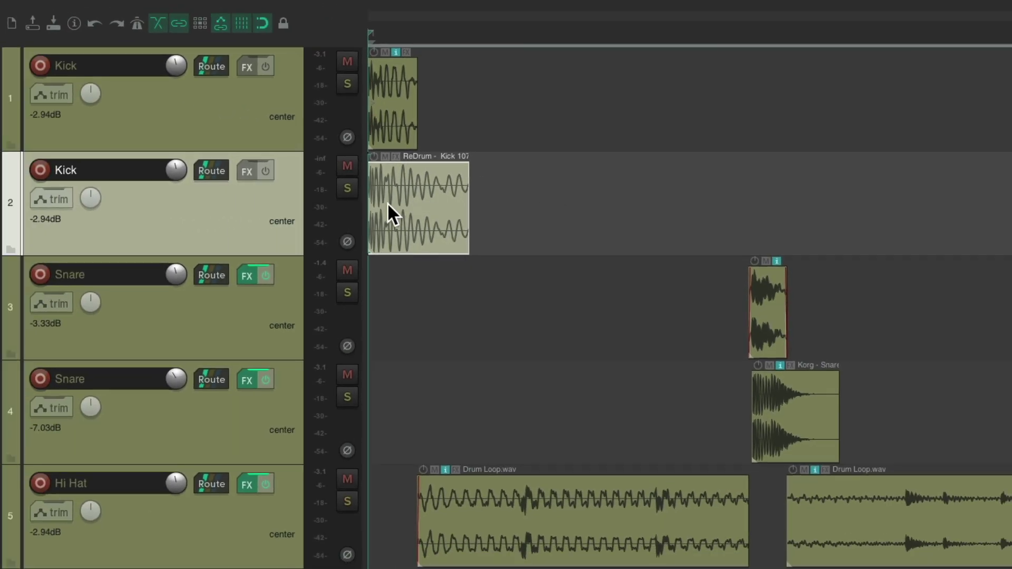
# Step: Move the second ReDrum kick item, at bar 2, to line up with the original kick's transient
pyautogui.scroll(5, 387, 202)
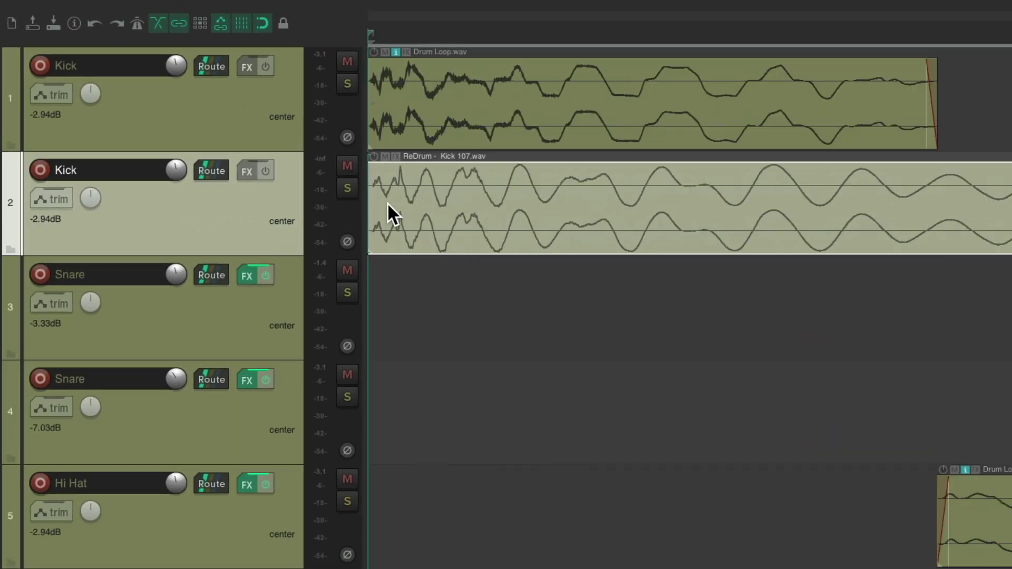
pyautogui.moveTo(464, 214); pyautogui.dragTo(706, 216)
pyautogui.scroll(-6, 527, 205)
# Step: Align the ReDrum kick items just before bar 3 and at bar 3 with the original kick transients above them
pyautogui.scroll(6, 504, 200)
pyautogui.scroll(-6, 510, 211)
pyautogui.scroll(6, 510, 211)
pyautogui.moveTo(337, 211); pyautogui.dragTo(427, 201)
pyautogui.scroll(-5, 577, 201)
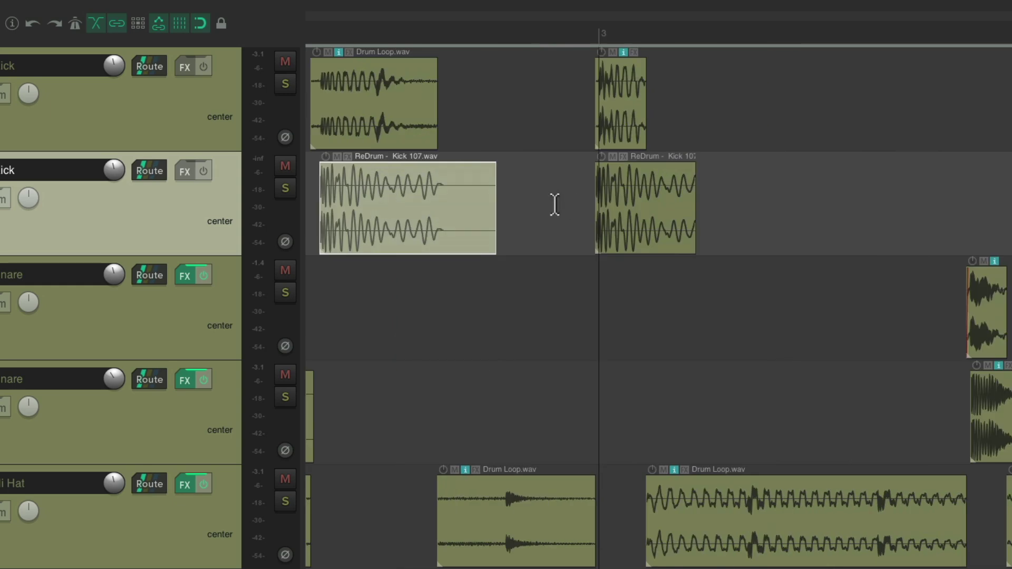
pyautogui.scroll(5, 569, 206)
pyautogui.moveTo(606, 219); pyautogui.dragTo(623, 195)
pyautogui.scroll(-5, 622, 195)
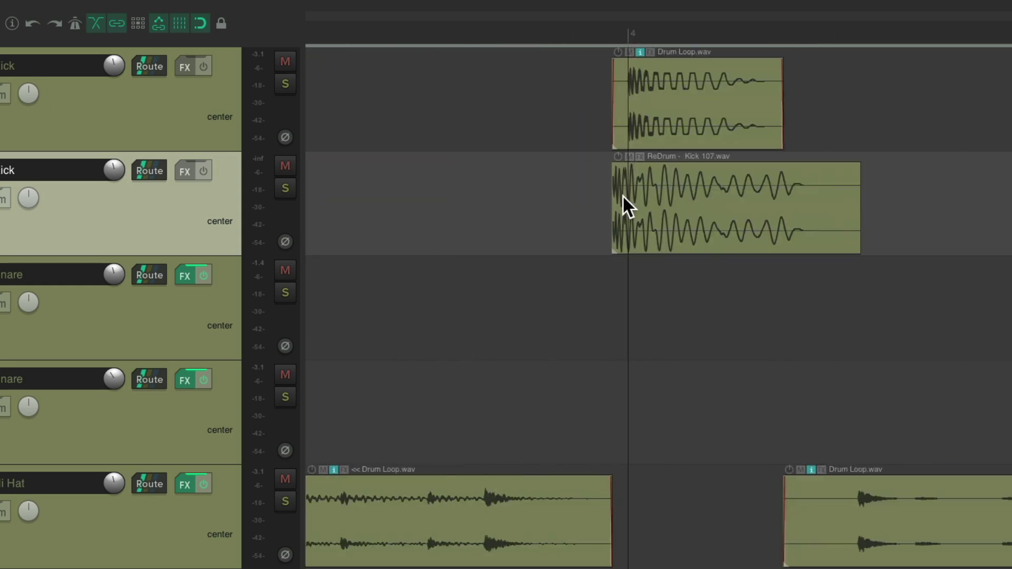
# Step: Move the ReDrum kick item at bar 4 to line up with the original kick's transient above it
pyautogui.scroll(5, 580, 192)
pyautogui.moveTo(538, 190); pyautogui.dragTo(627, 208)
pyautogui.scroll(-5, 601, 204)
pyautogui.scroll(6, 633, 221)
pyautogui.scroll(-1, 651, 245)
# Step: Align the last two ReDrum kick items, just before bar 5, with the original kick transients above them
pyautogui.scroll(-3, 653, 240)
pyautogui.hscroll(5, 791, 242)
pyautogui.moveTo(1004, 214); pyautogui.dragTo(611, 211)
pyautogui.moveTo(442, 210); pyautogui.dragTo(864, 211)
pyautogui.scroll(6, 686, 195)
pyautogui.moveTo(684, 200); pyautogui.dragTo(723, 203)
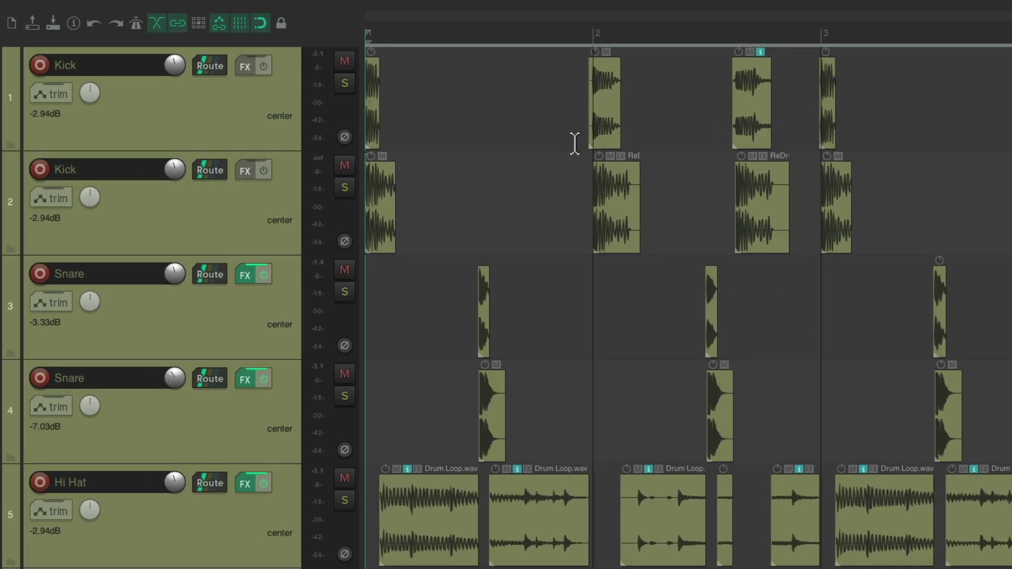
# Step: Audition the layered ReDrum Kick track alone, then set its volume to -3.87 dB in the full drum mix
pyautogui.press('super+m')
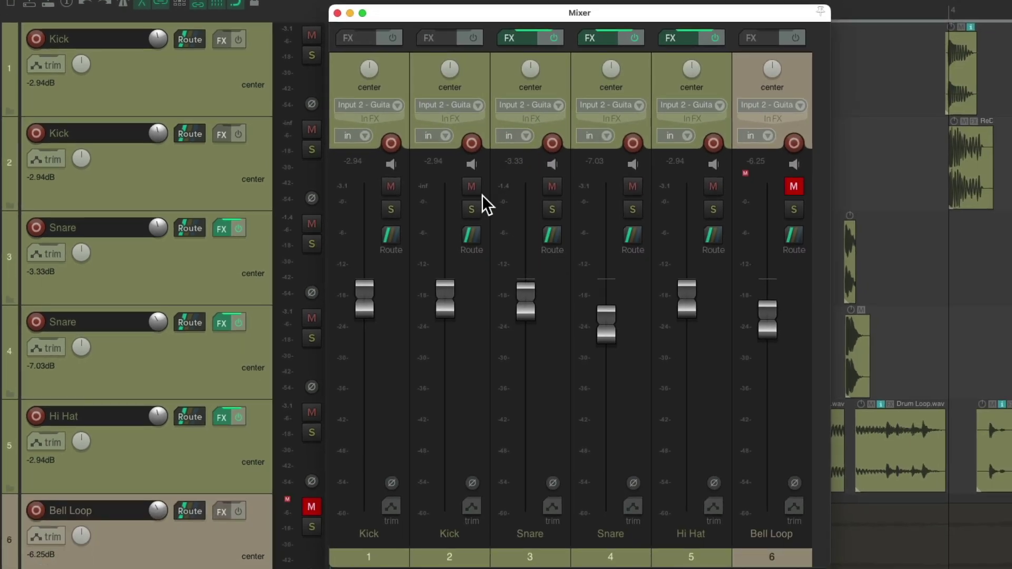
pyautogui.click(476, 204)
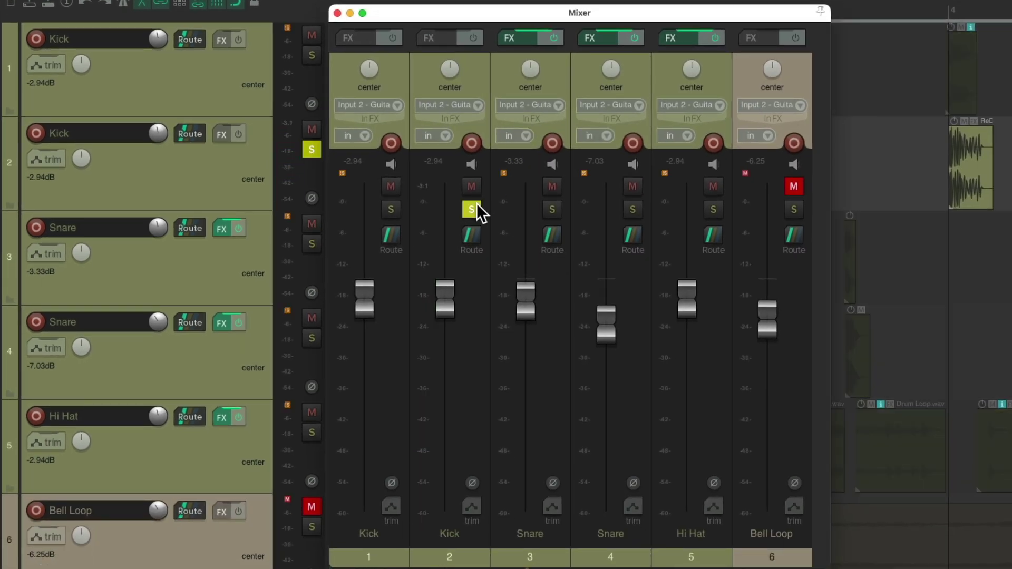
pyautogui.click(471, 209)
pyautogui.scroll(-2, 445, 310)
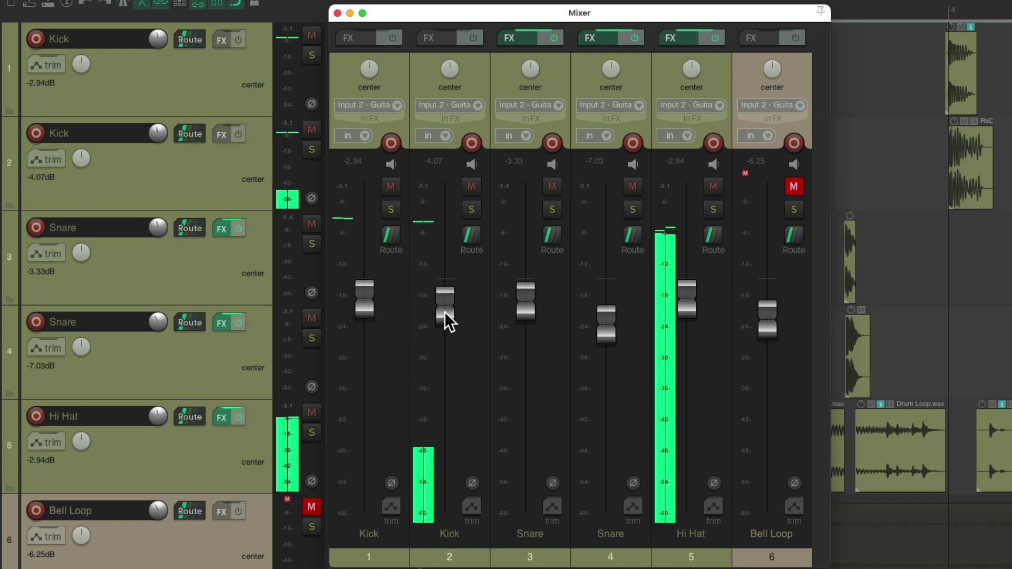
pyautogui.moveTo(445, 310); pyautogui.dragTo(445, 311)
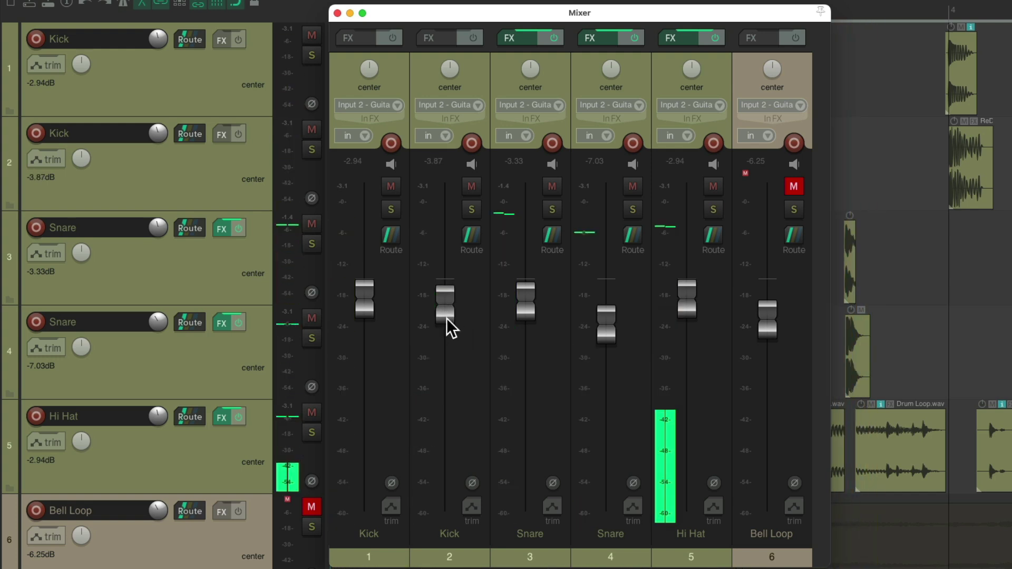
pyautogui.press('super+m')
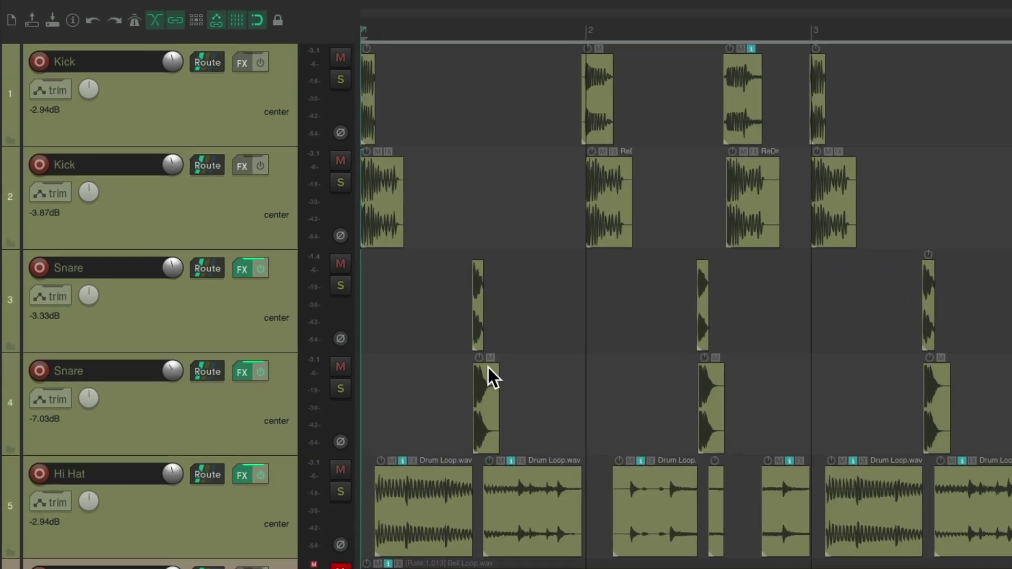
# Step: Add ReaEQ to the first Kick track, boosting the low shelf 4.7 dB at 191.3 Hz with 0.60 bandwidth and band 3 near 2 kHz
pyautogui.click(248, 69)
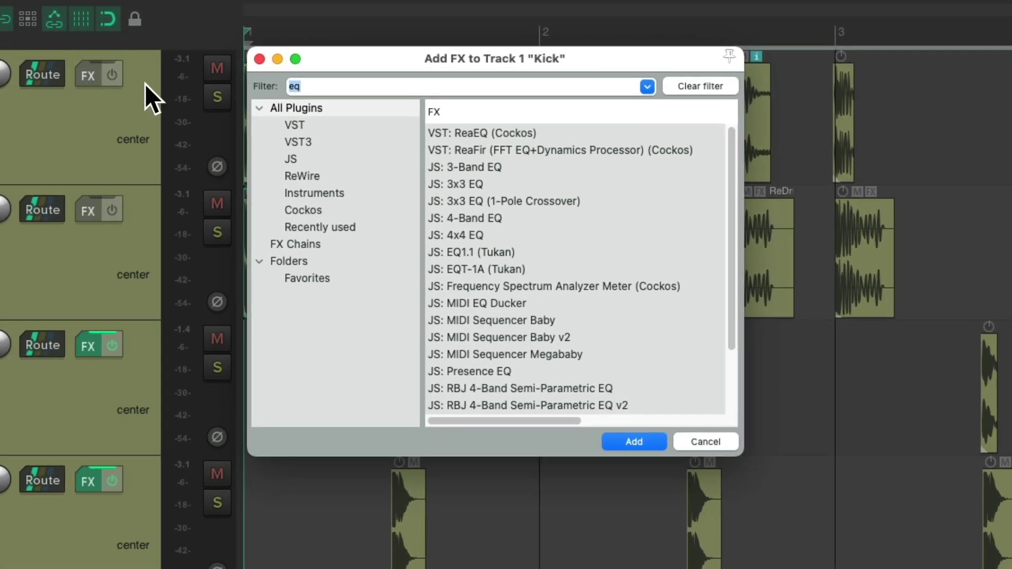
pyautogui.doubleClick(463, 136)
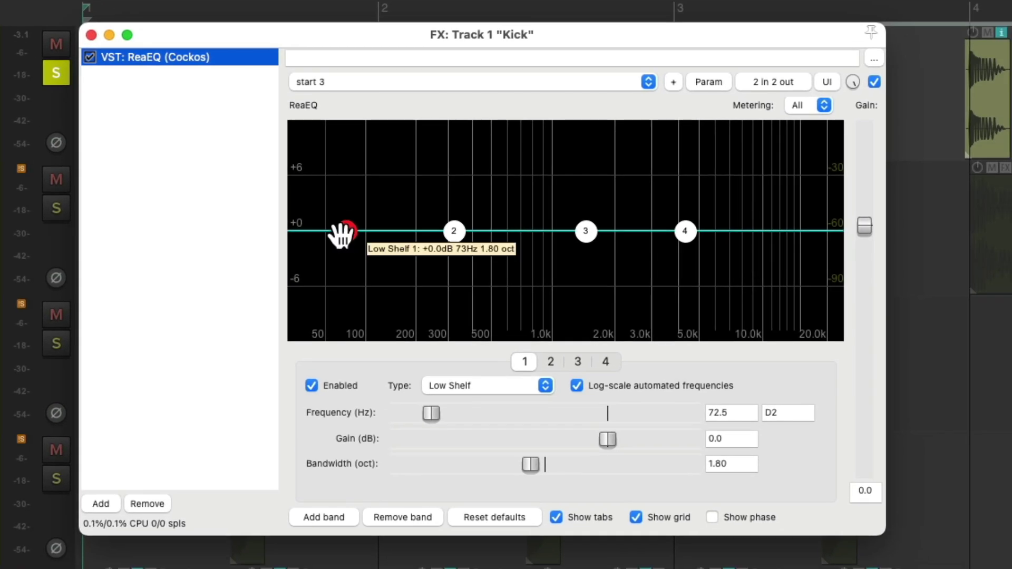
pyautogui.moveTo(342, 234); pyautogui.dragTo(312, 231)
pyautogui.moveTo(381, 196); pyautogui.dragTo(408, 191)
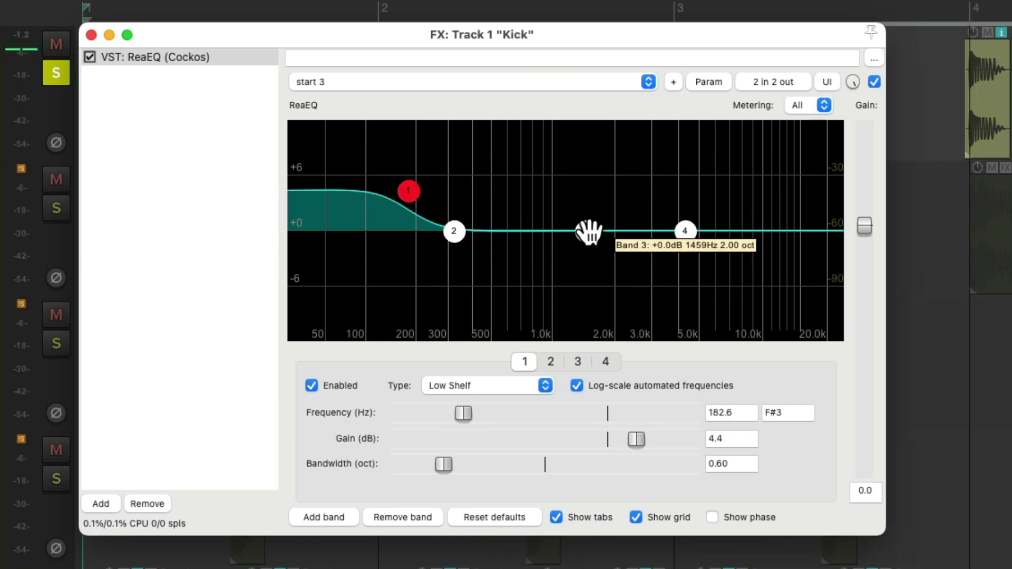
pyautogui.moveTo(582, 232); pyautogui.dragTo(617, 192)
pyautogui.moveTo(408, 191); pyautogui.dragTo(412, 192)
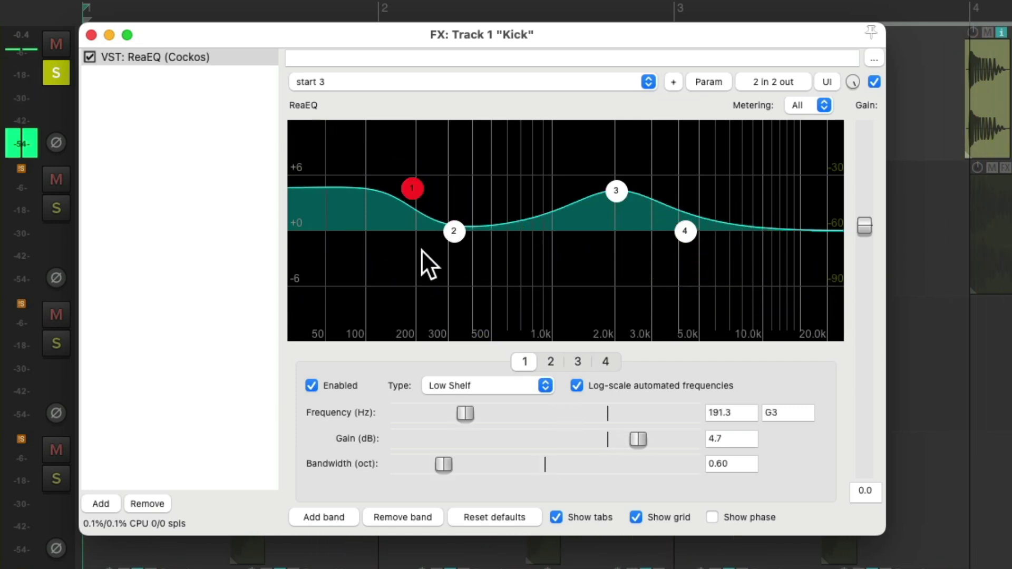
pyautogui.click(91, 35)
# Step: Balance the two Kick tracks, checking them soloed and in the mix, with the first at -3.24 dB and the second at -5.68 dB
pyautogui.click(56, 208)
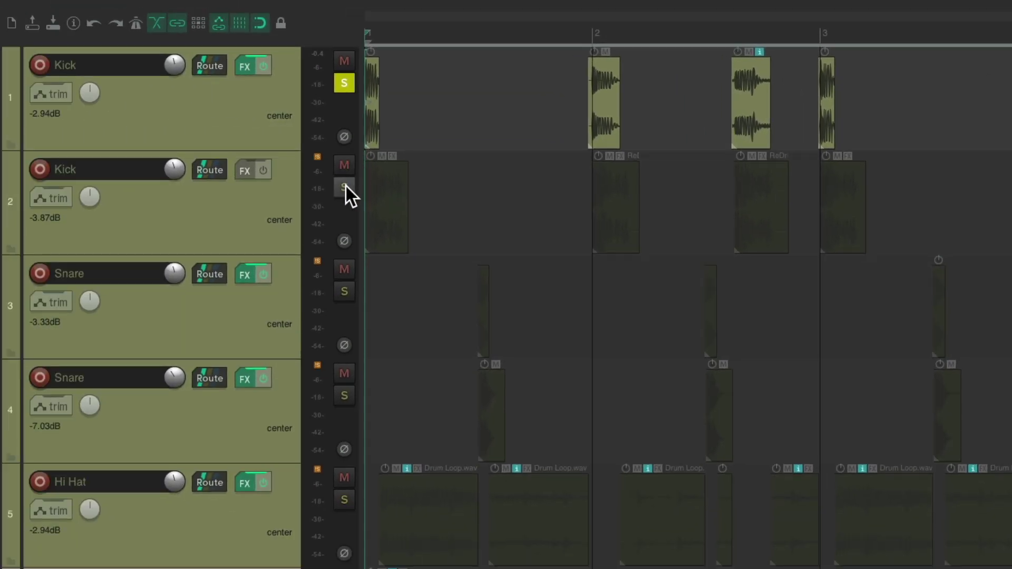
pyautogui.press('super+m')
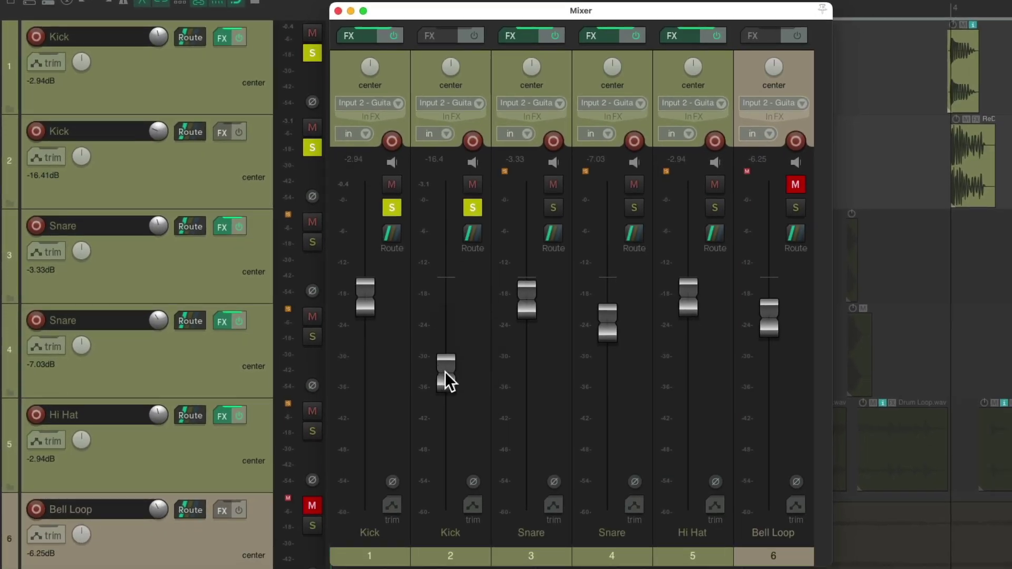
pyautogui.moveTo(445, 372); pyautogui.dragTo(446, 391)
pyautogui.moveTo(446, 343); pyautogui.dragTo(449, 313)
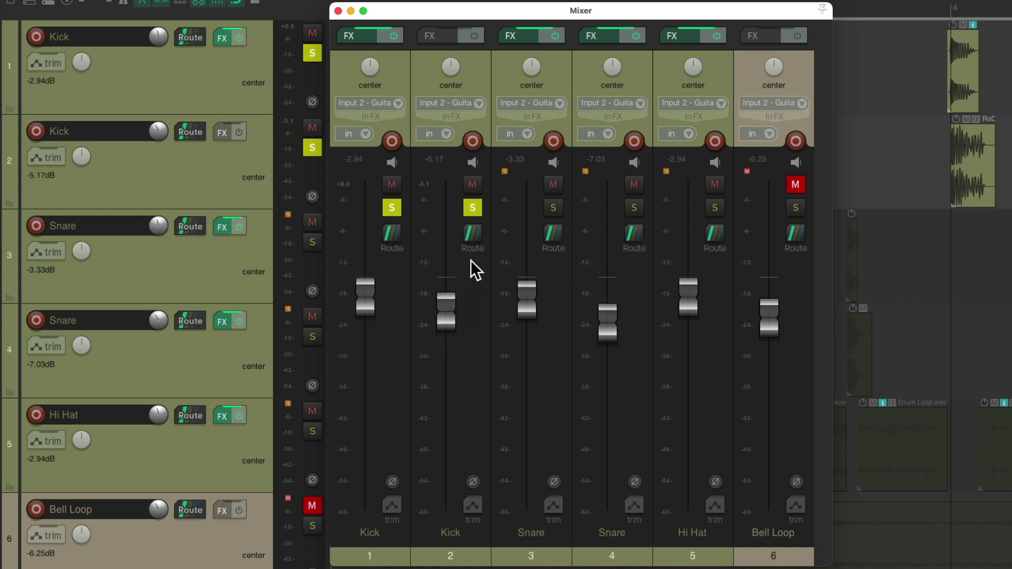
pyautogui.click(471, 206)
pyautogui.moveTo(448, 314); pyautogui.dragTo(448, 317)
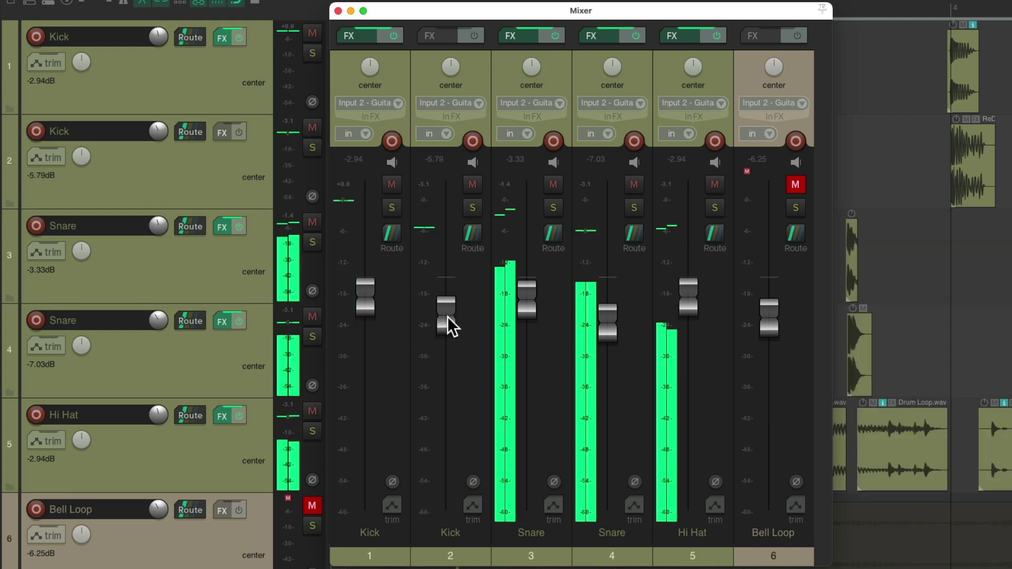
pyautogui.moveTo(369, 305); pyautogui.dragTo(368, 306)
pyautogui.moveTo(448, 315); pyautogui.dragTo(448, 316)
# Step: Balance the rest of the kit by setting the Snare tracks to -3.73 dB and -5.38 dB and the Hi Hat to -2.12 dB
pyautogui.moveTo(604, 330); pyautogui.dragTo(604, 325)
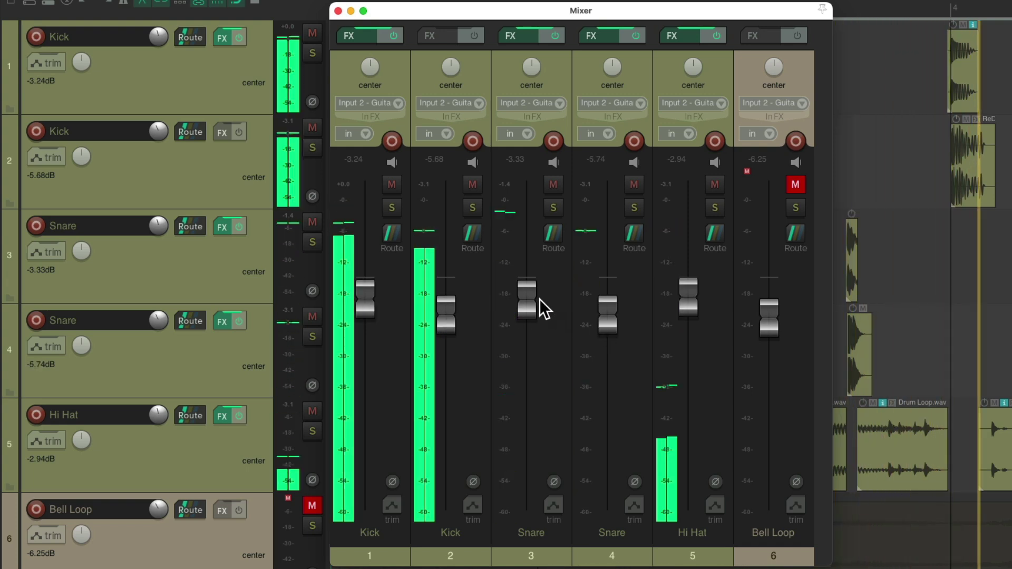
pyautogui.moveTo(519, 305); pyautogui.dragTo(519, 307)
pyautogui.moveTo(601, 317); pyautogui.dragTo(608, 313)
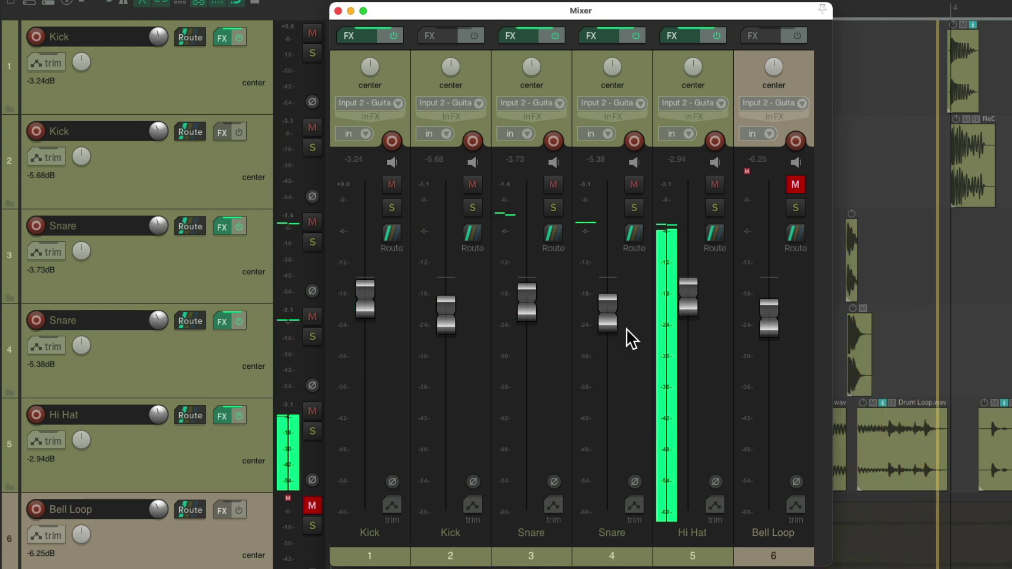
pyautogui.moveTo(695, 305); pyautogui.dragTo(691, 299)
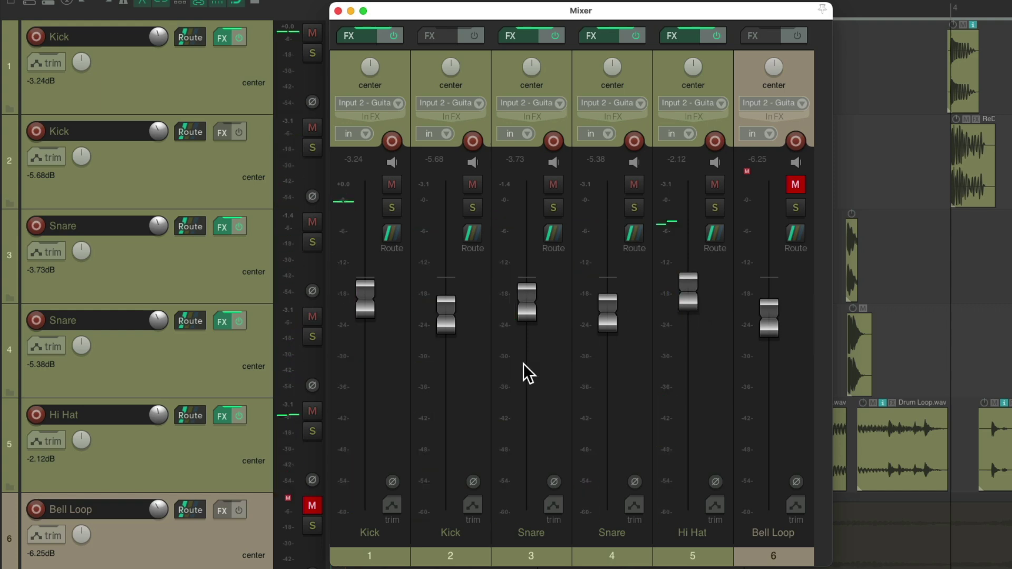
pyautogui.press('super+m')
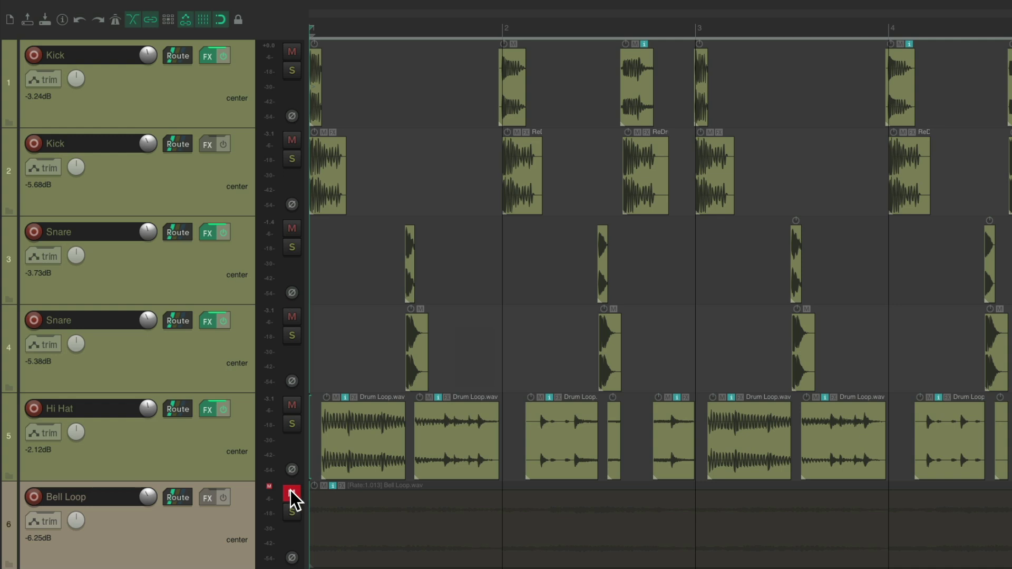
# Step: Unmute the Bell Loop track and play it with the drums, comparing the original loop with the split and layered version
pyautogui.click(292, 494)
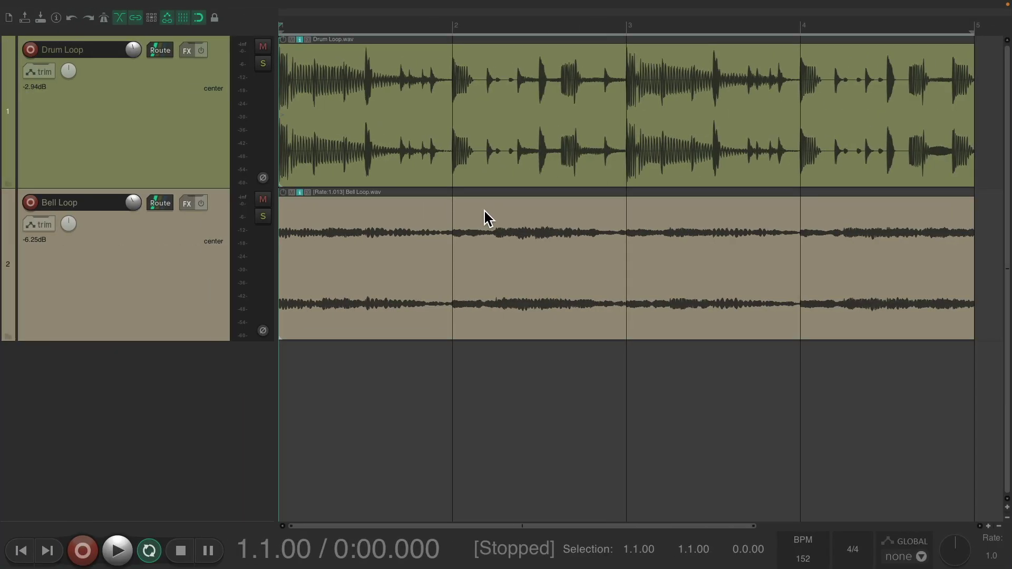
pyautogui.press('space')
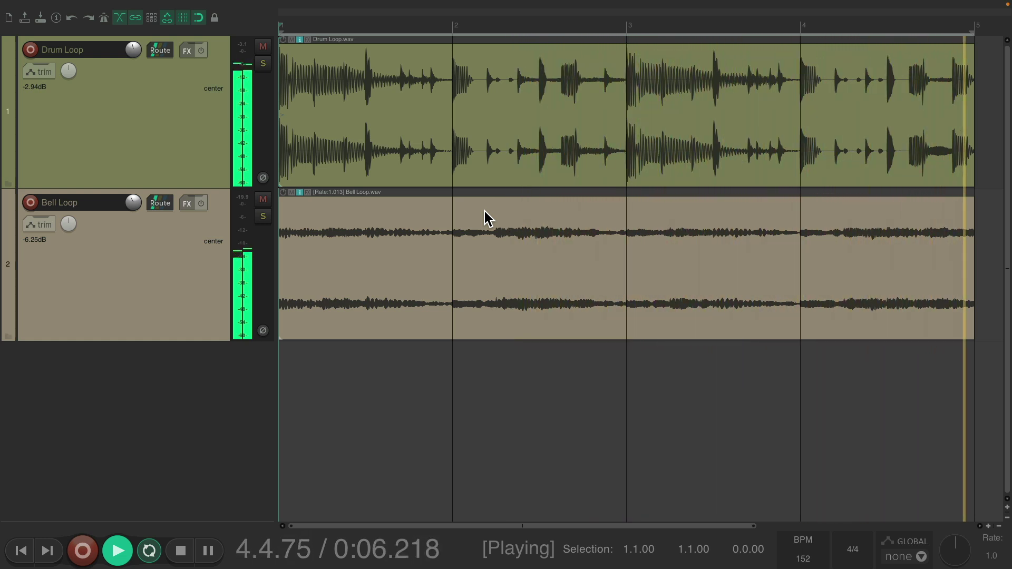
pyautogui.press('space')
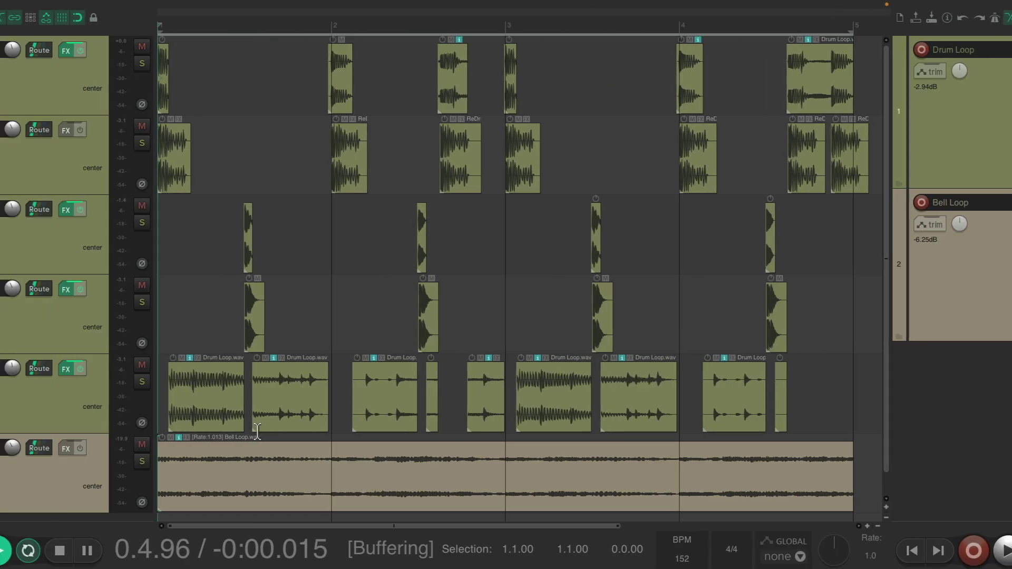